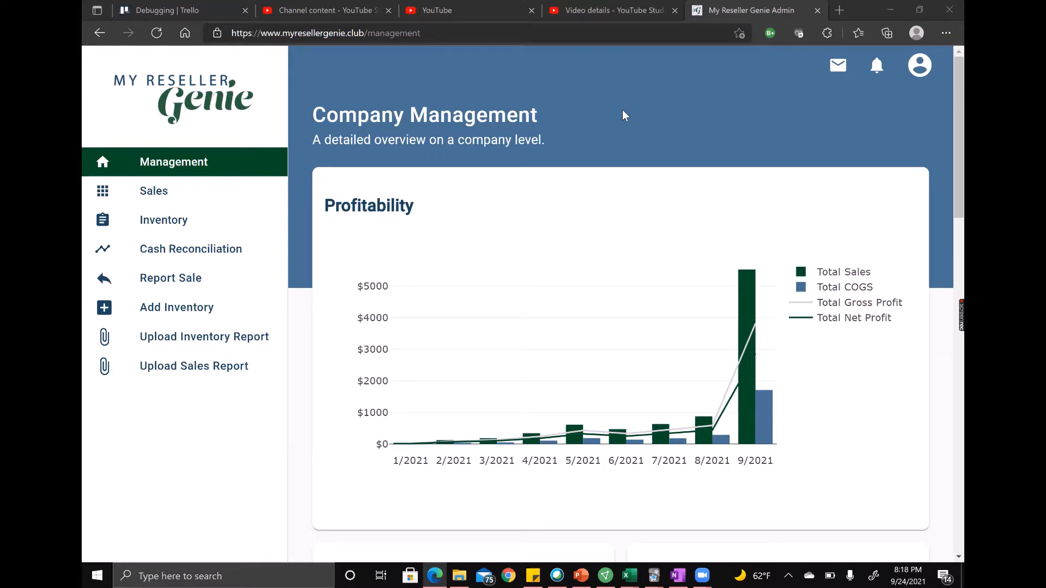
Step: Download the inventory template from Upload Inventory Report and open mrg_inventory_template (3).csv in Excel
left_click(202, 343)
scroll(566, 437, "down", 1)
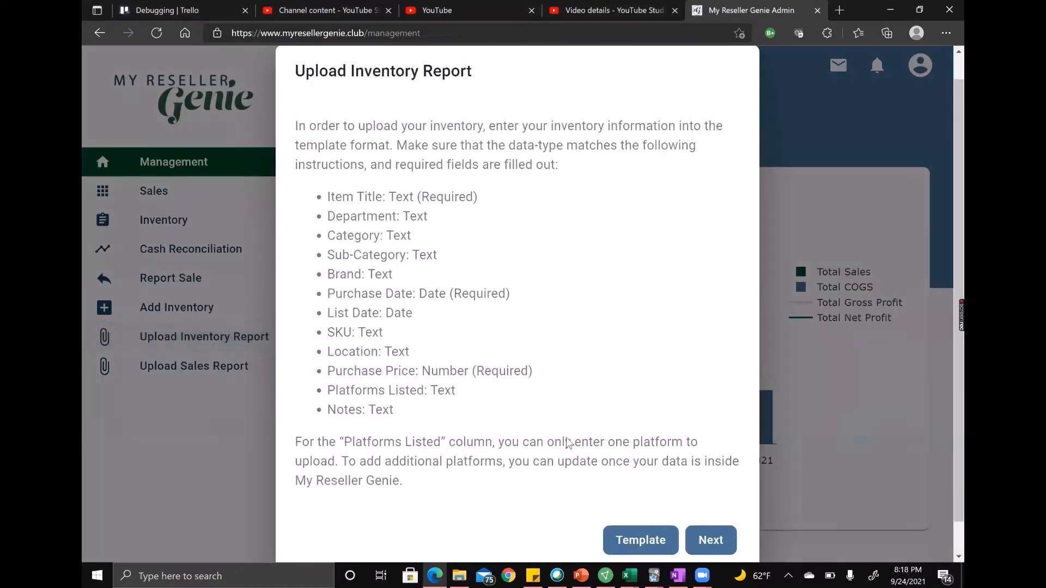
left_click(633, 544)
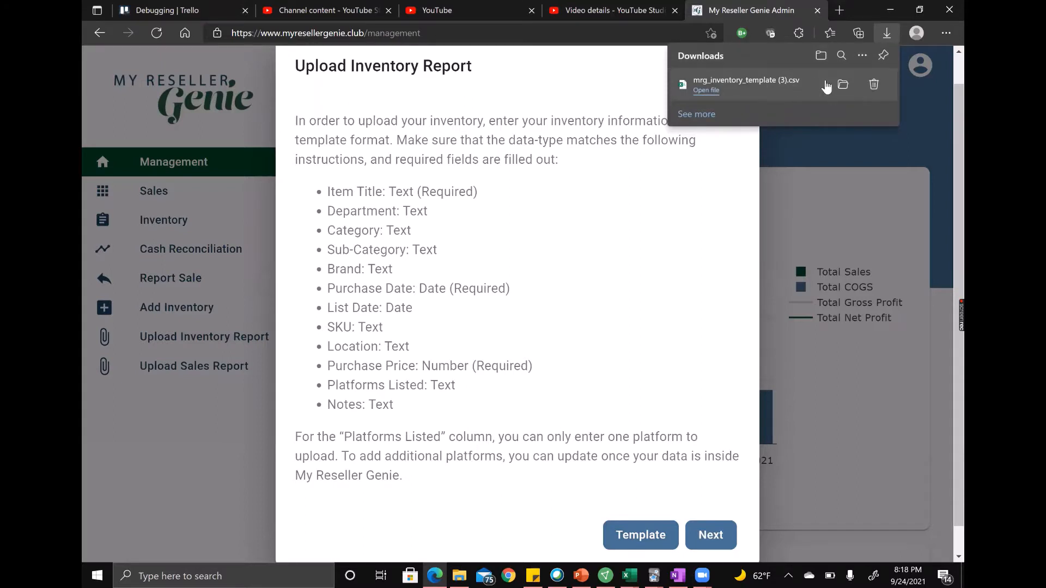
left_click(770, 83)
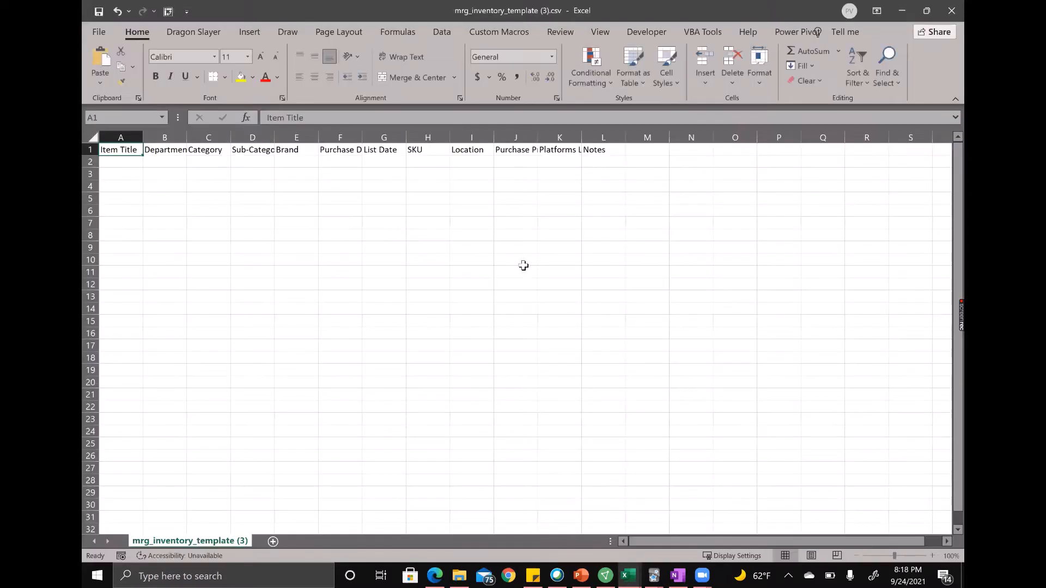
Step: Examine the template's column headers in row 1 from Item Title across to Location
left_click(396, 188)
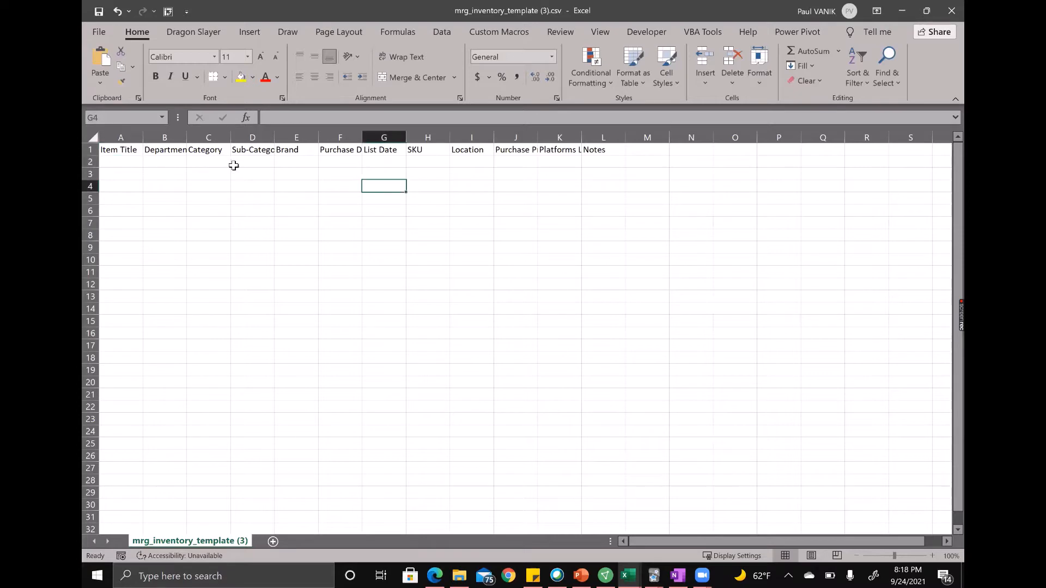
left_click(234, 165)
left_click(122, 150)
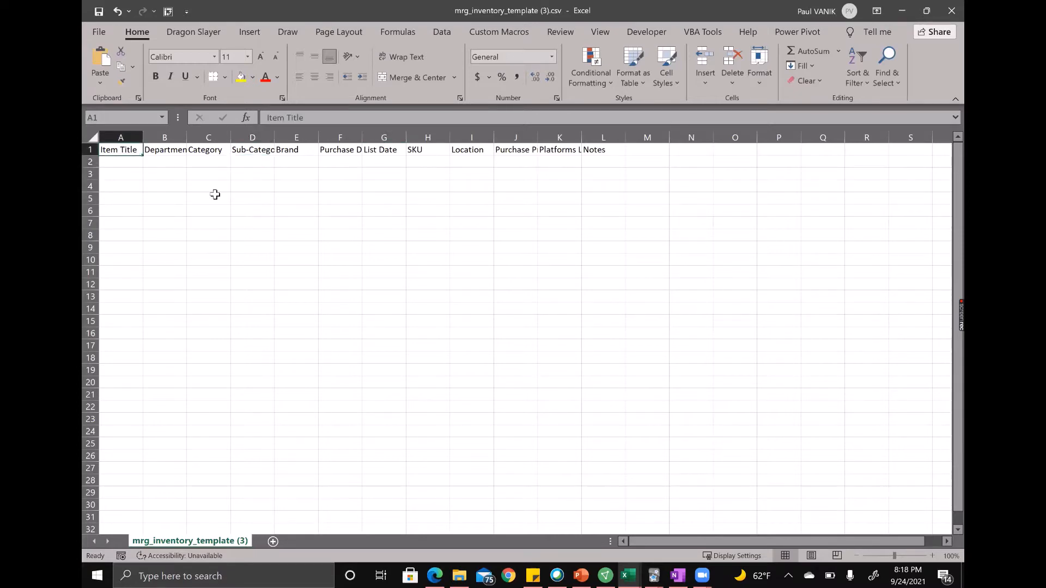
key("Right")
key("Right")
key("Right")
key("Right")
key("Right")
key("Right")
key("Right")
key("Right")
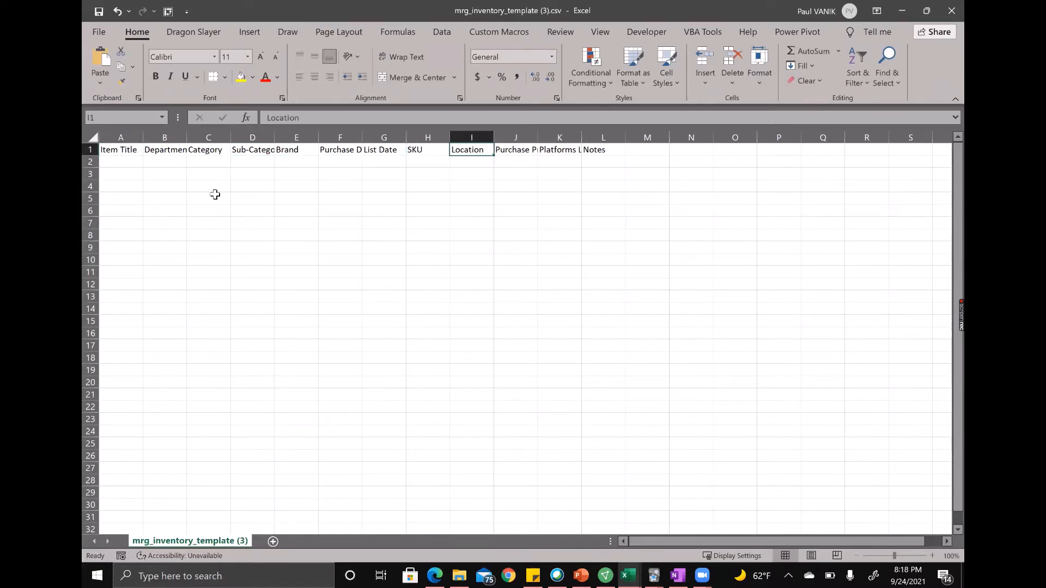
key("Down")
key("Home")
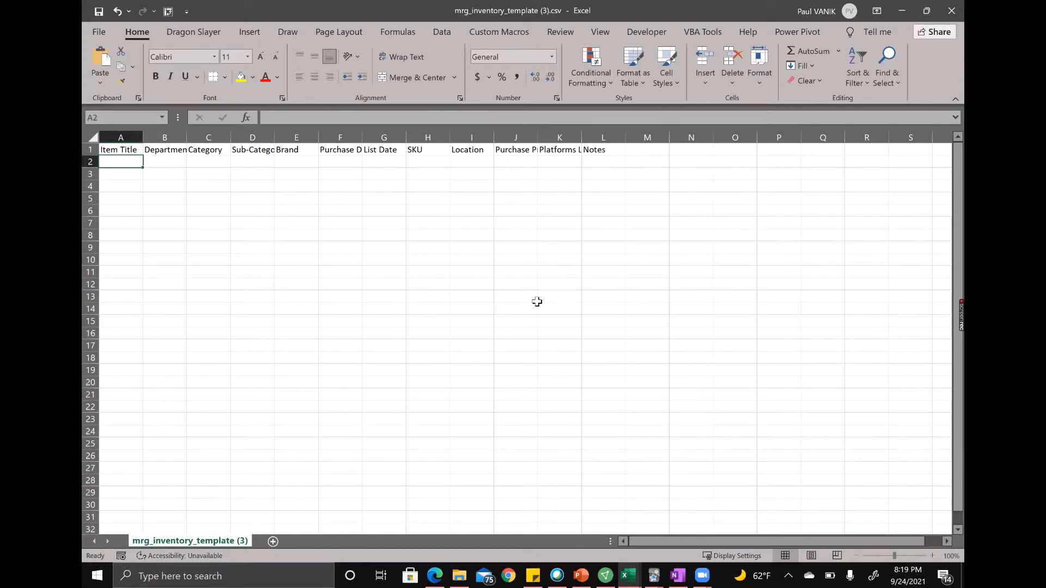
Step: Switch to the My Reseller Genie Premium workbook and copy the Current Inventory table's Purchase Date through Purchase Price columns
left_click(629, 575)
left_click(642, 533)
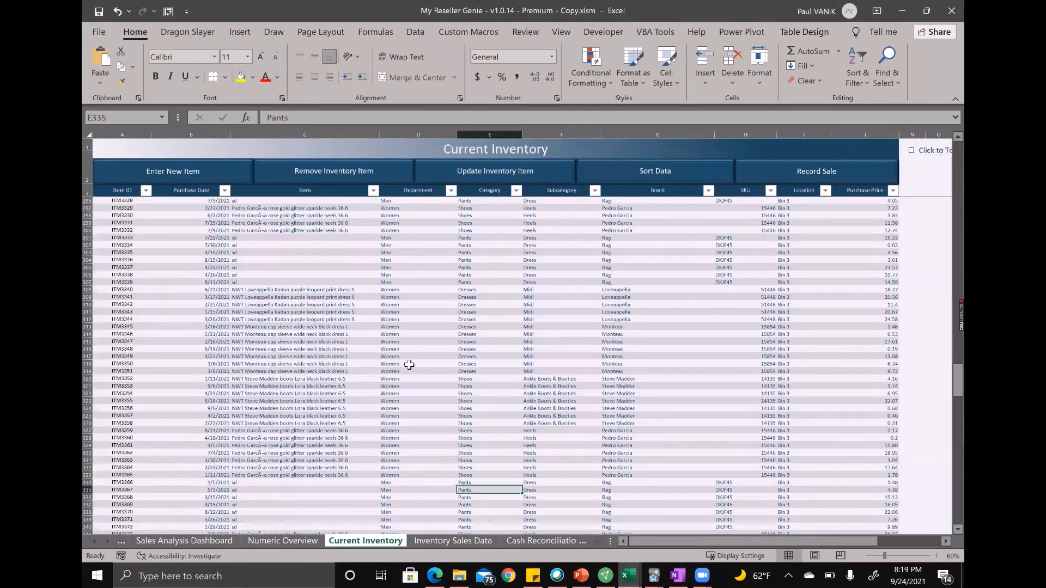
scroll(310, 333, "up", 1)
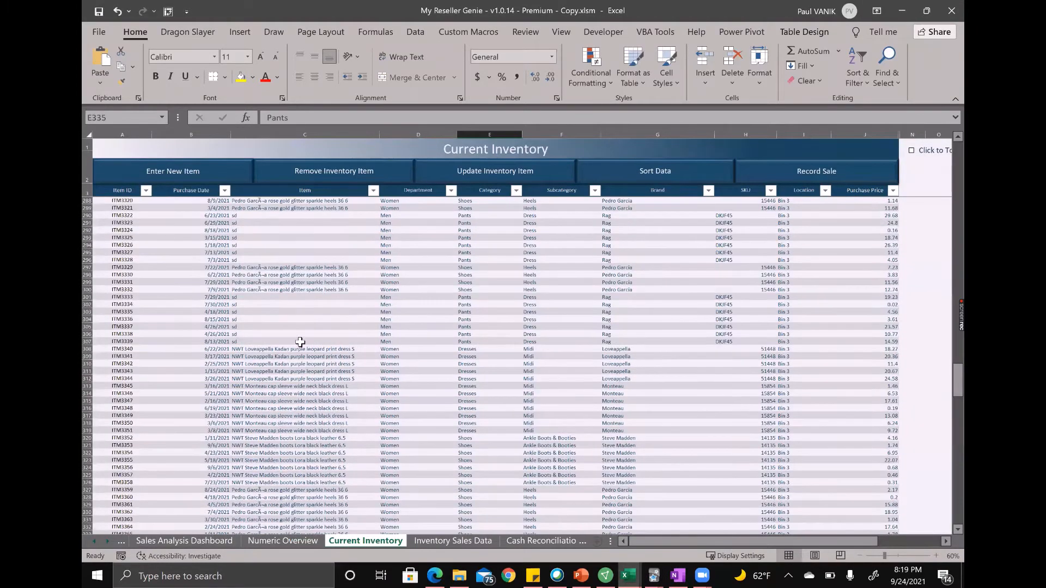
scroll(430, 326, "up", 4)
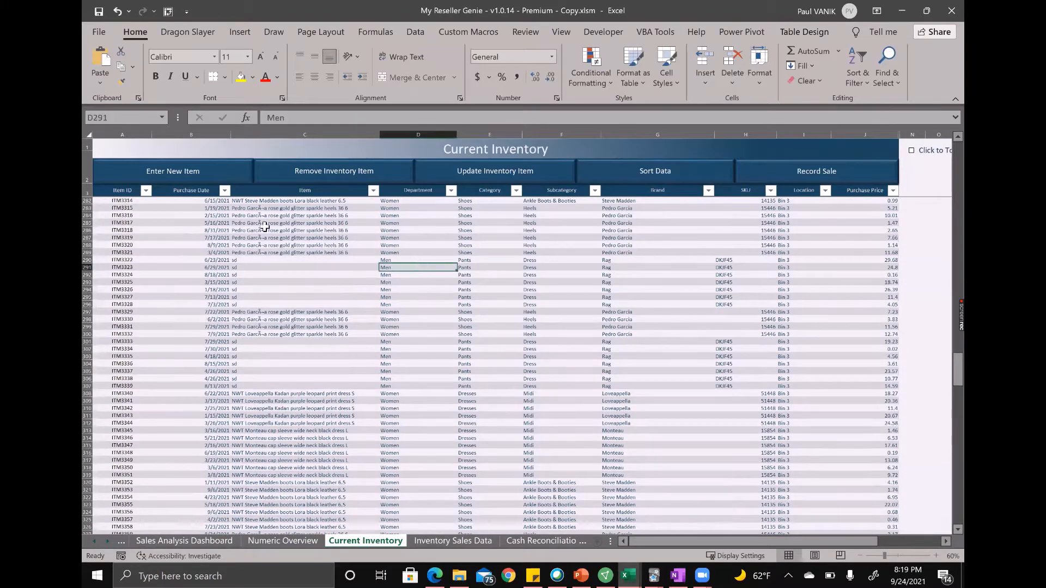
left_click(213, 230)
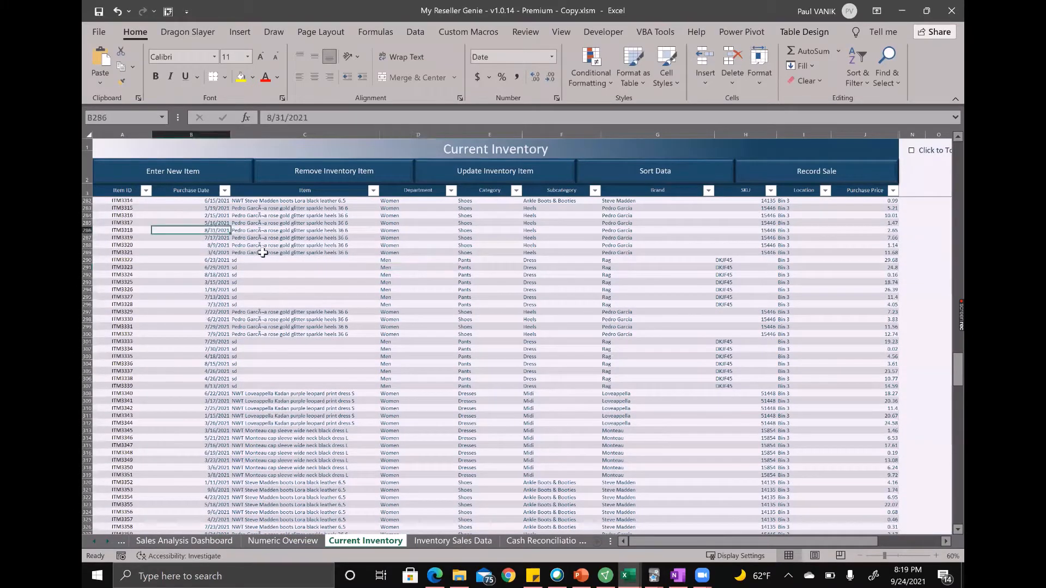
key("ctrl+space")
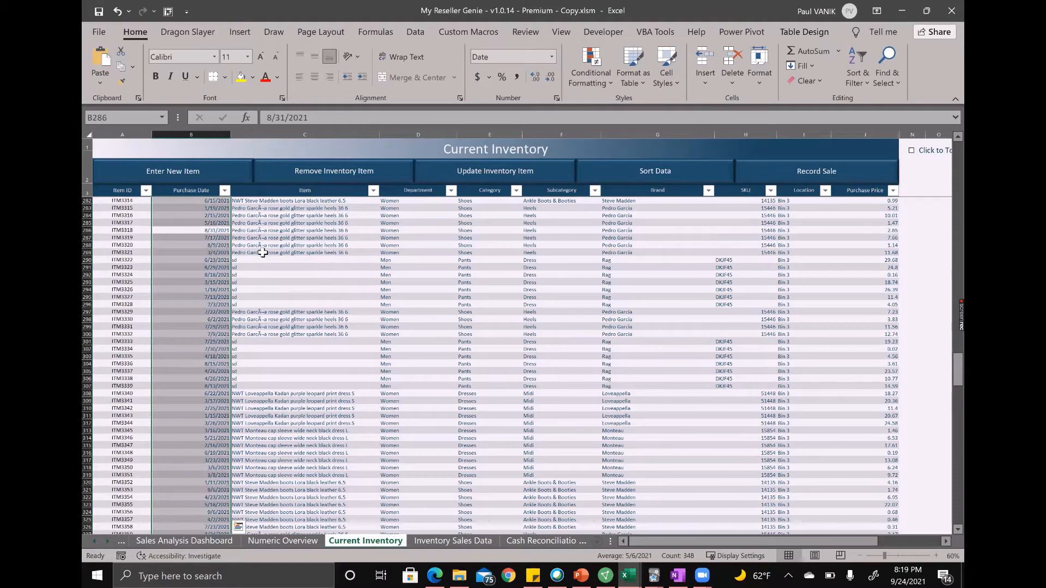
key("shift+Right")
key("shift+Right")
key("shift+Right")
key("shift+Right")
key("shift+Right")
key("shift+Right")
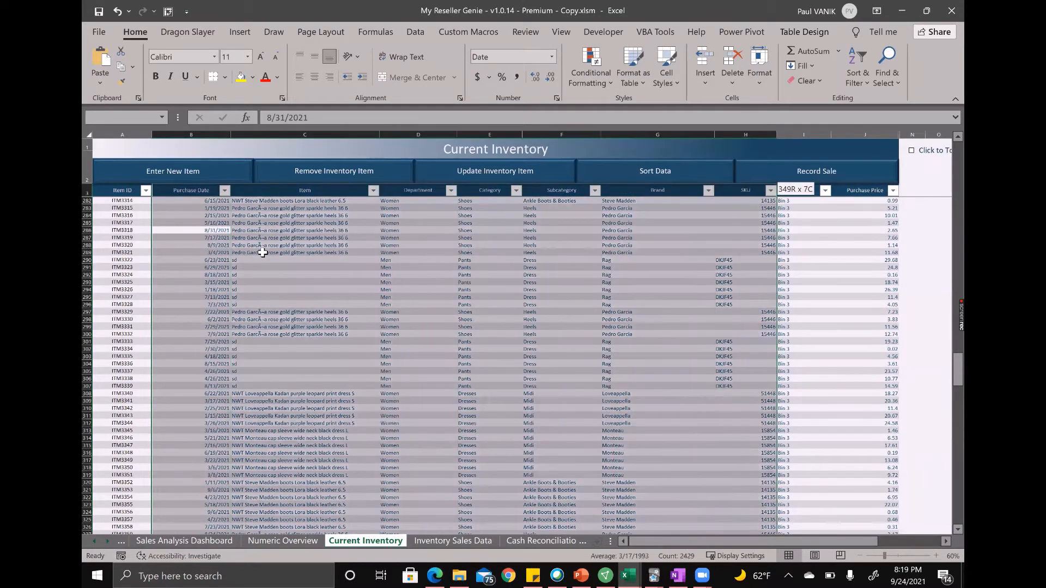
key("shift+Right")
key("shift+Right")
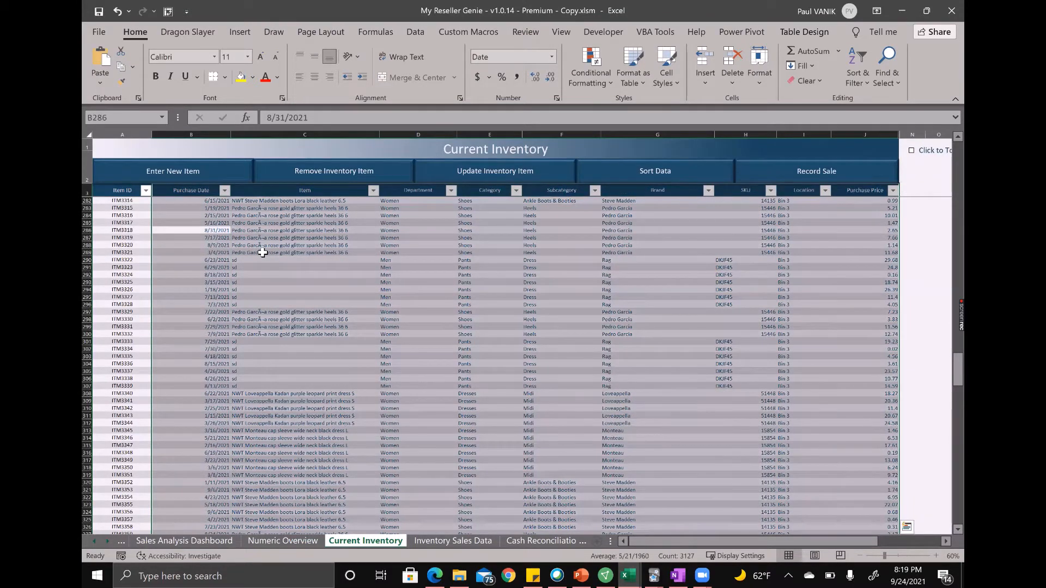
key("ctrl+c")
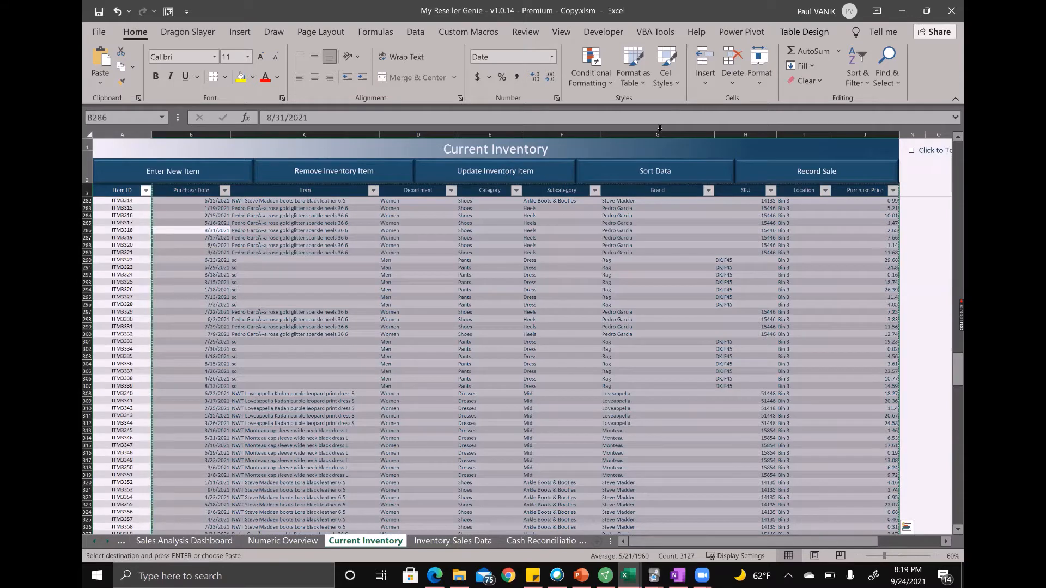
Step: Return to mrg_inventory_template (3).csv and paste the copied inventory data as values starting at cell A2
left_click(911, 6)
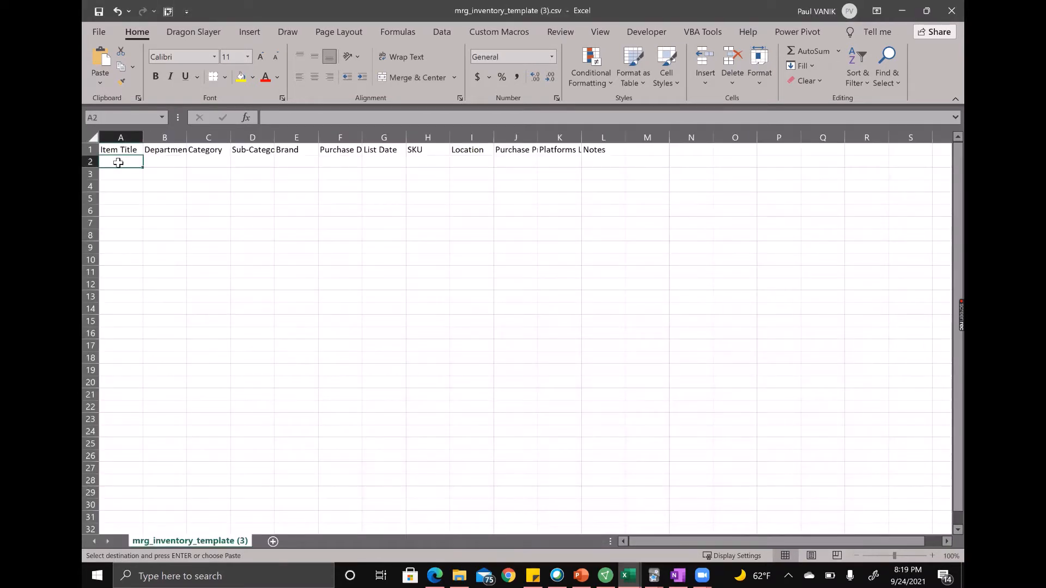
right_click(118, 163)
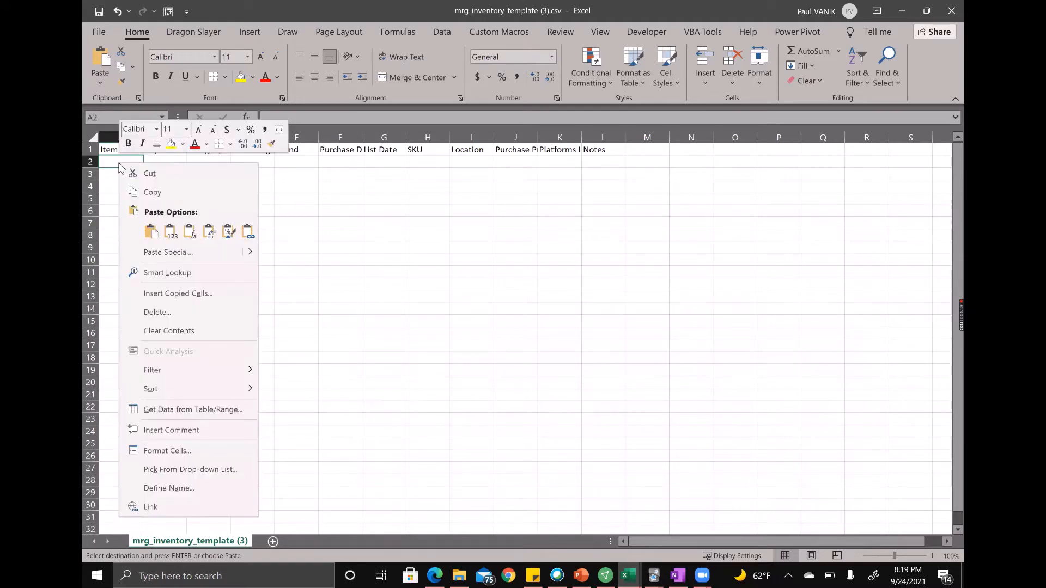
left_click(170, 232)
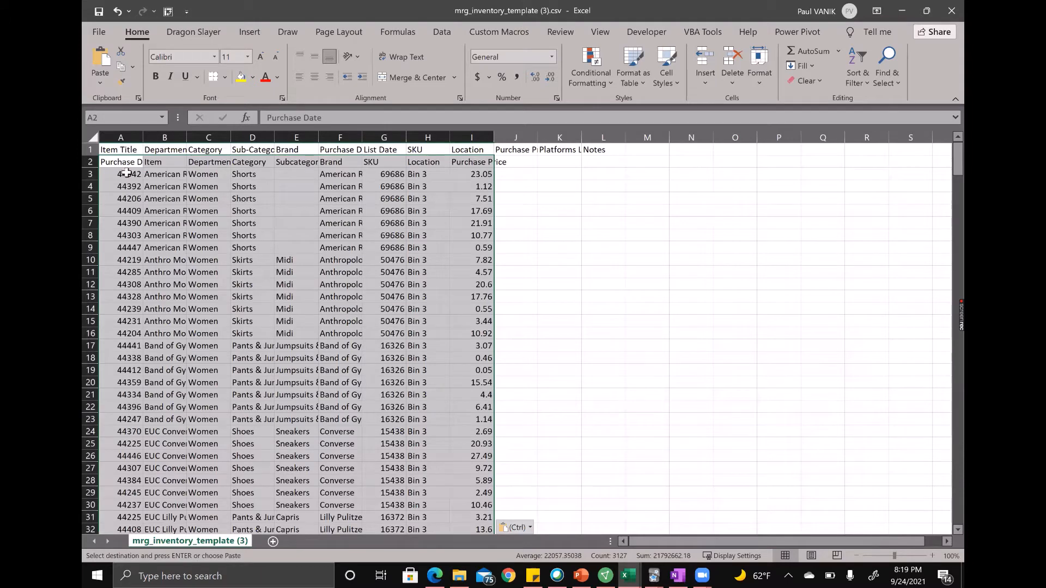
Step: Format column A, which holds the pasted purchase dates, as Short Date
left_click(126, 173)
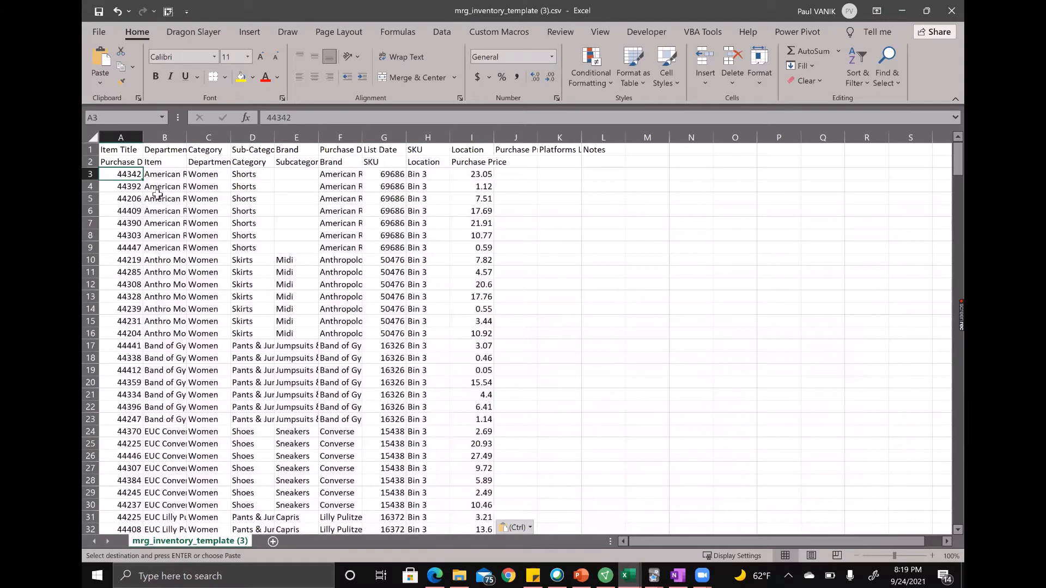
left_click(121, 137)
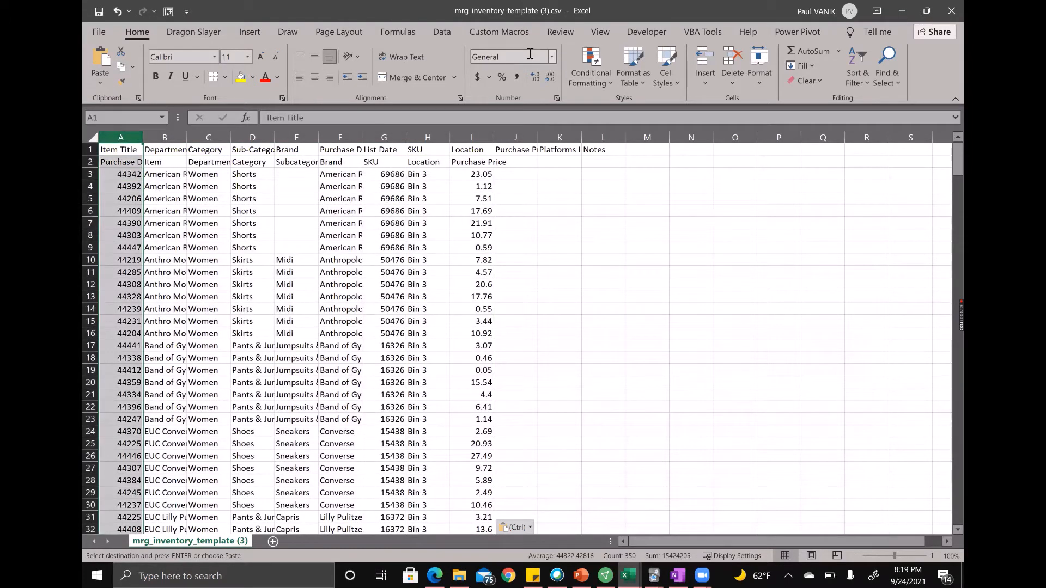
left_click(505, 57)
key("BackSpace")
type("Short Date")
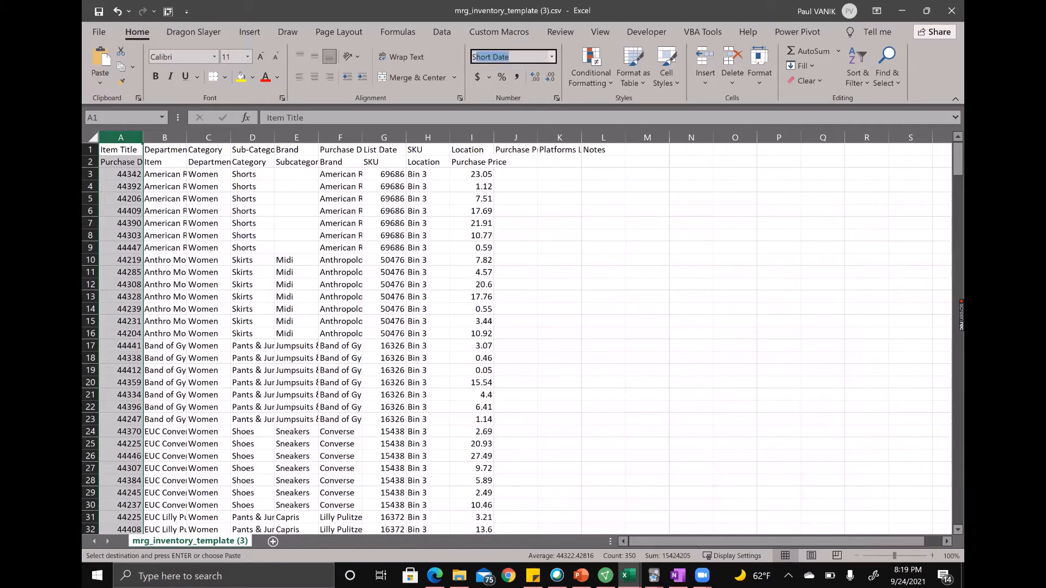
key("Return")
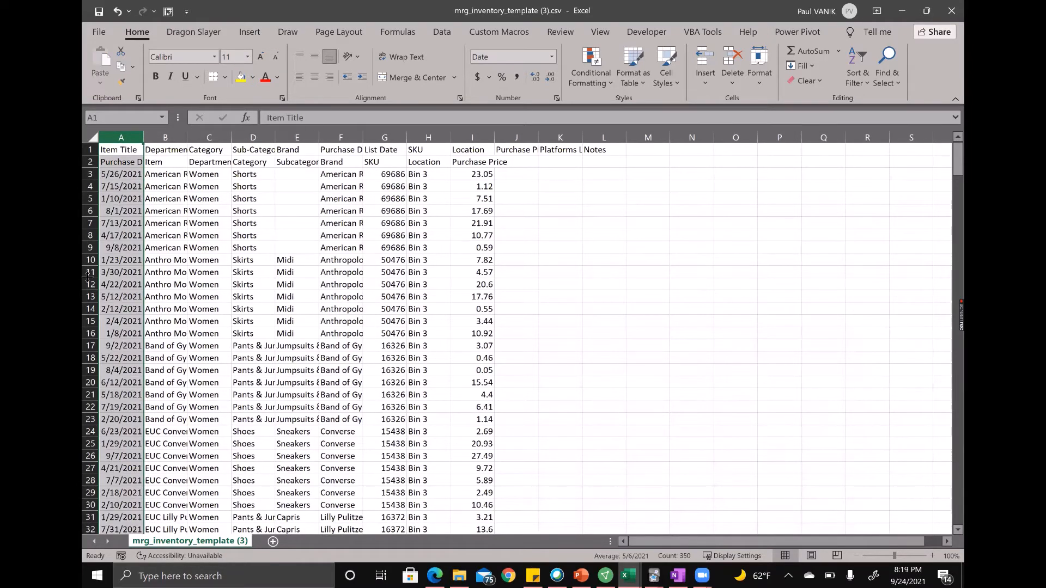
left_click(214, 213)
left_click(125, 188)
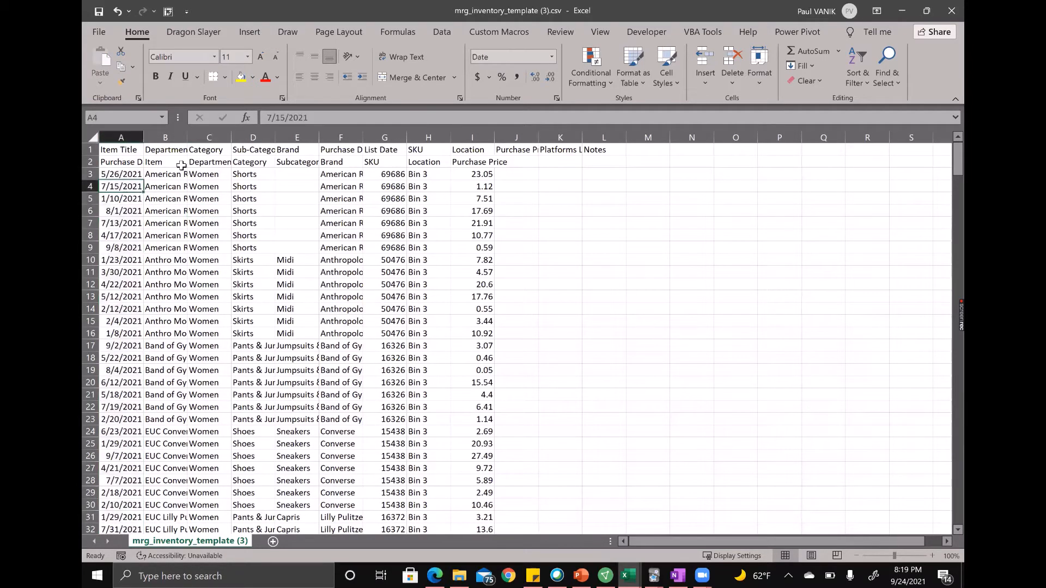
Step: Move the pasted Item column, from B2 to its last row, ahead of Purchase Date so it sits under Item Title
left_click(150, 163)
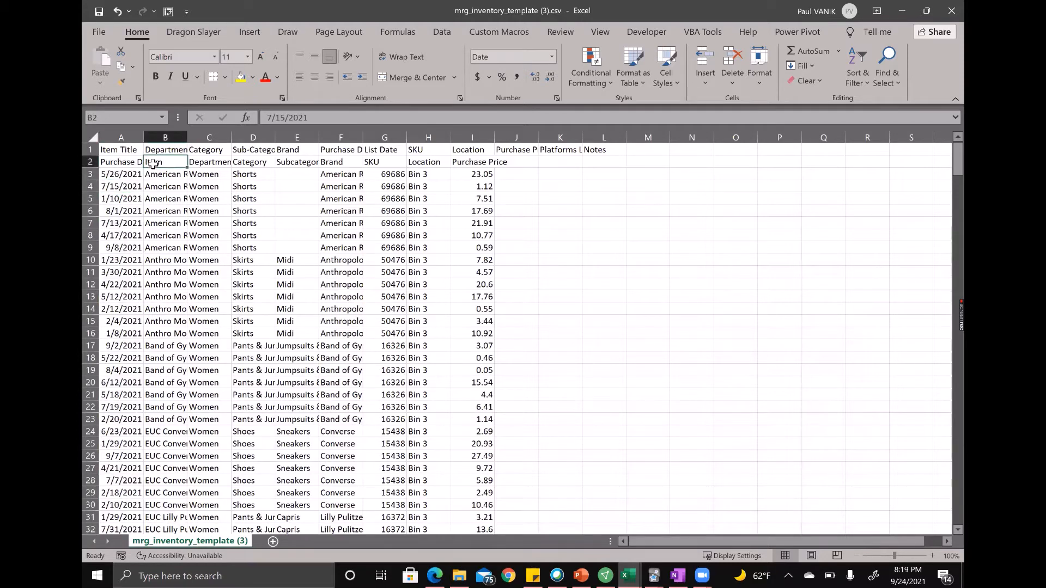
key("ctrl+shift+Down")
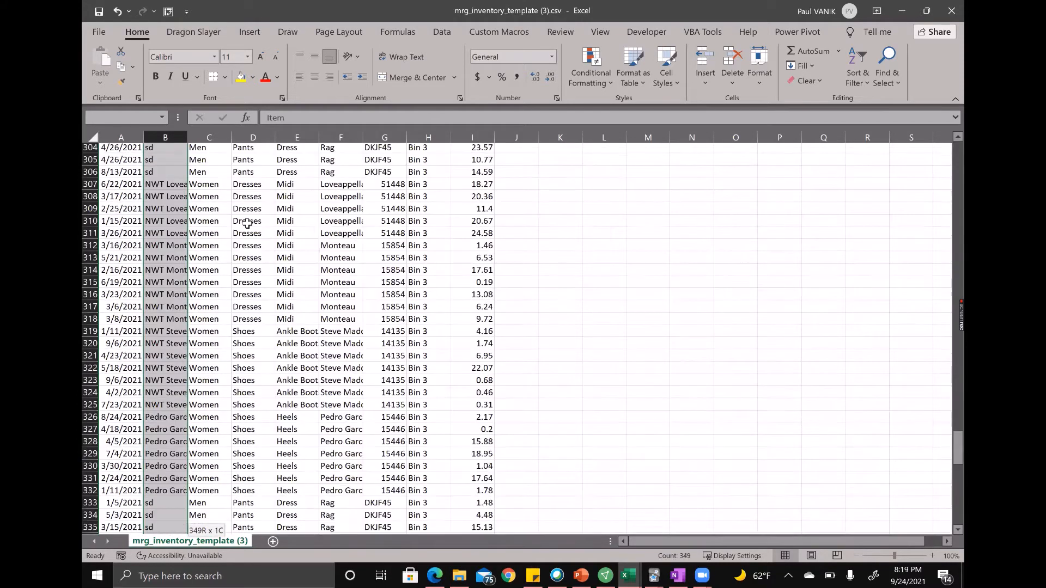
key("ctrl+c")
key("ctrl+BackSpace")
key("Up")
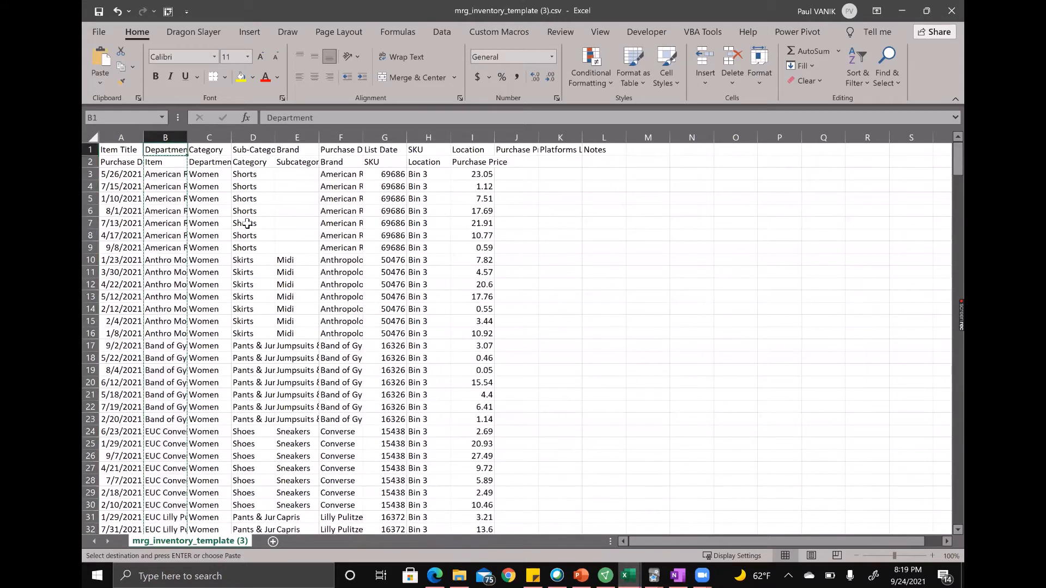
key("Down")
key("Left")
key("ctrl+shift+plus")
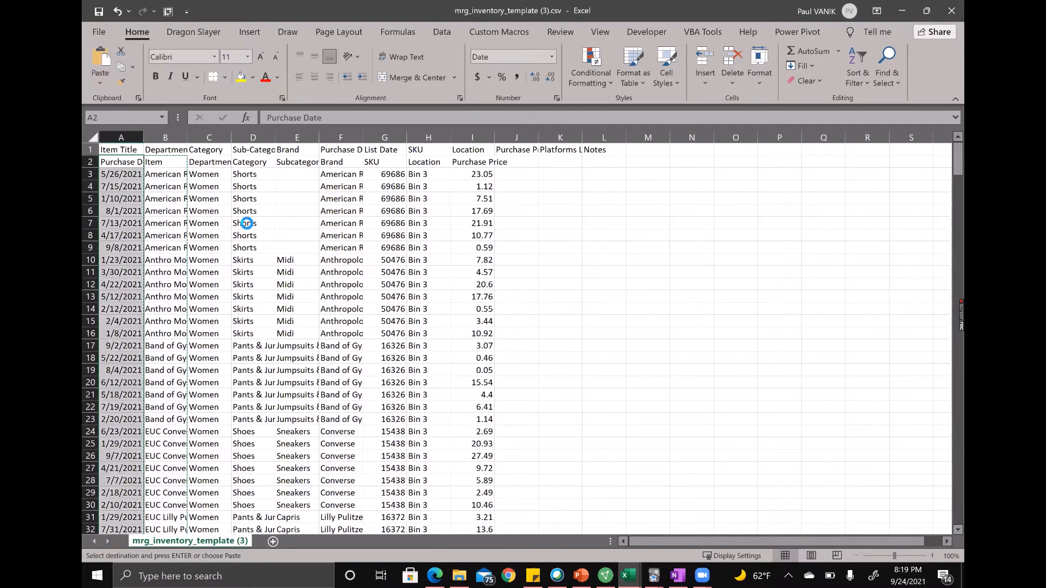
Step: Move the pasted Department, Category, Subcategory and Brand columns ahead of Purchase Date so they align with the template headers
key("Right")
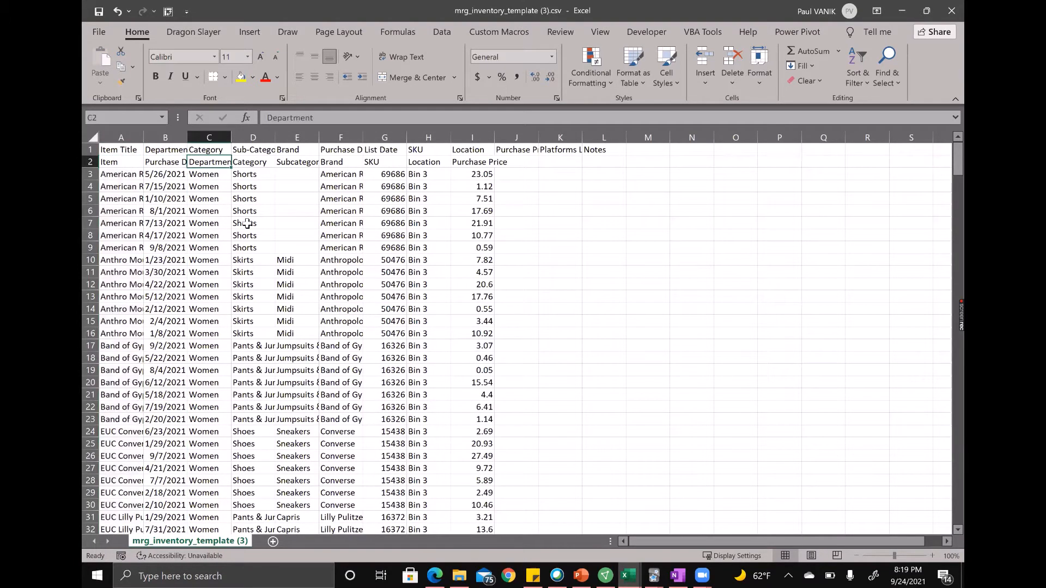
key("shift+Right")
key("shift+Right")
key("shift+Right")
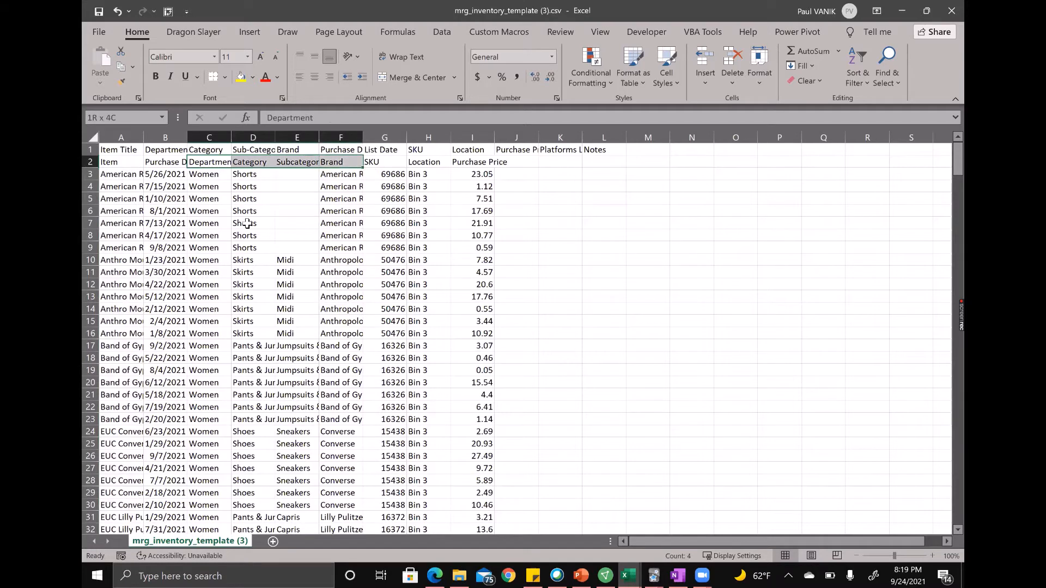
key("ctrl+shift+Down")
key("ctrl+x")
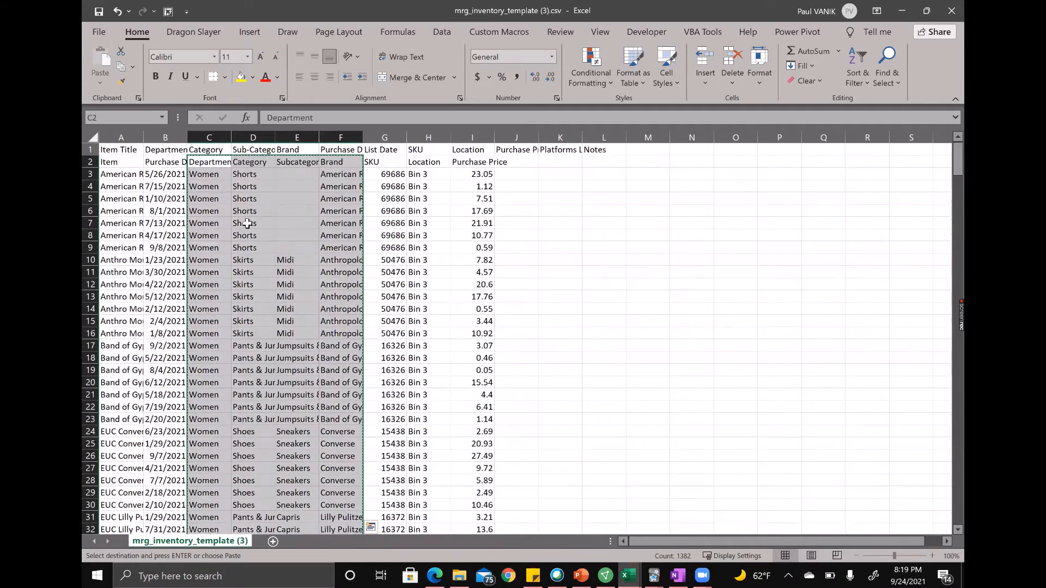
key("Left")
key("ctrl+shift+equal")
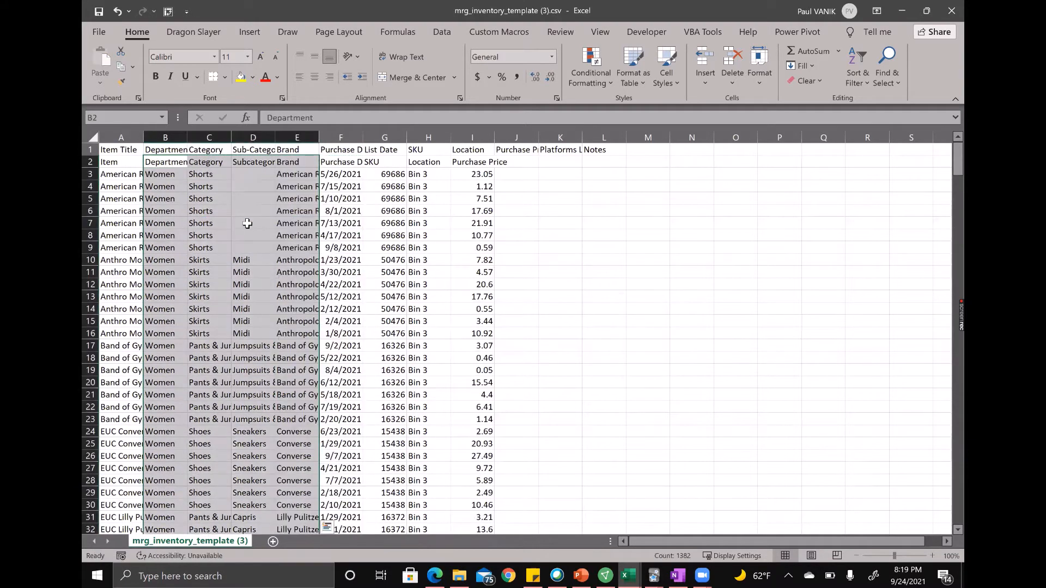
Step: Insert blank cells from G2 down to the last data row, shifting SKU, Location and Purchase Price under their matching template headers
left_click(423, 162)
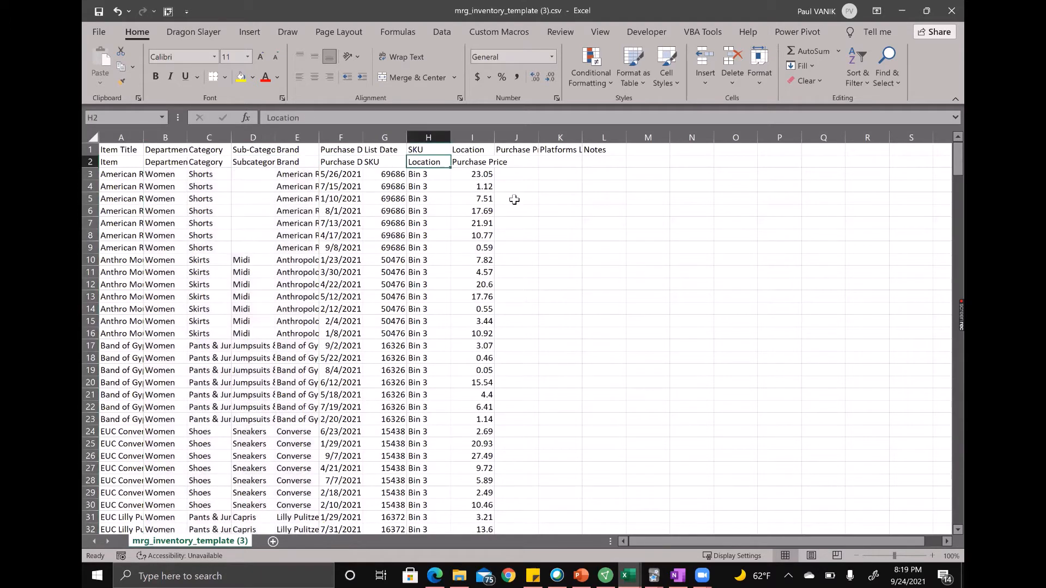
key("Left")
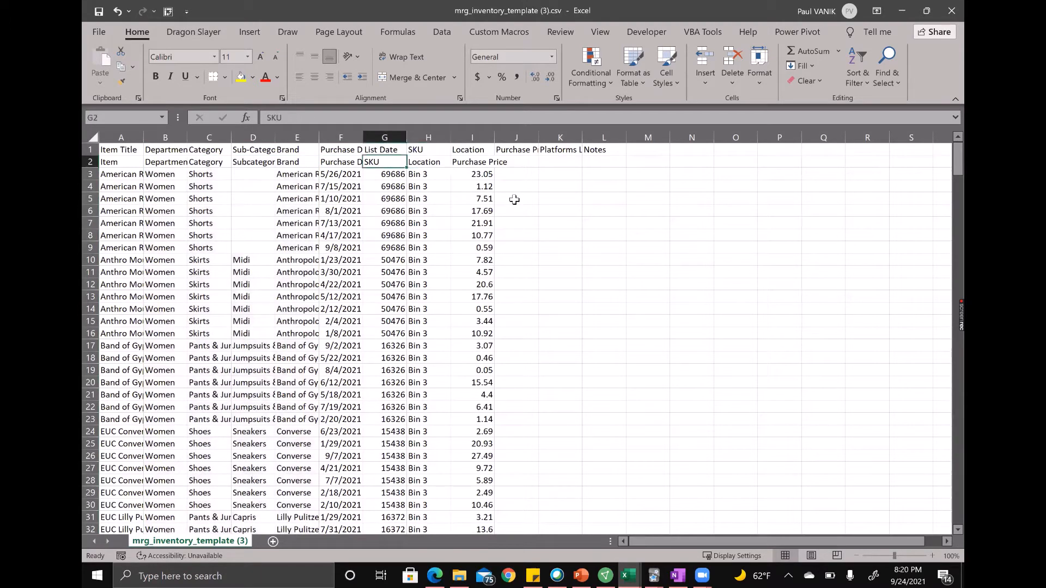
key("ctrl+shift+Down")
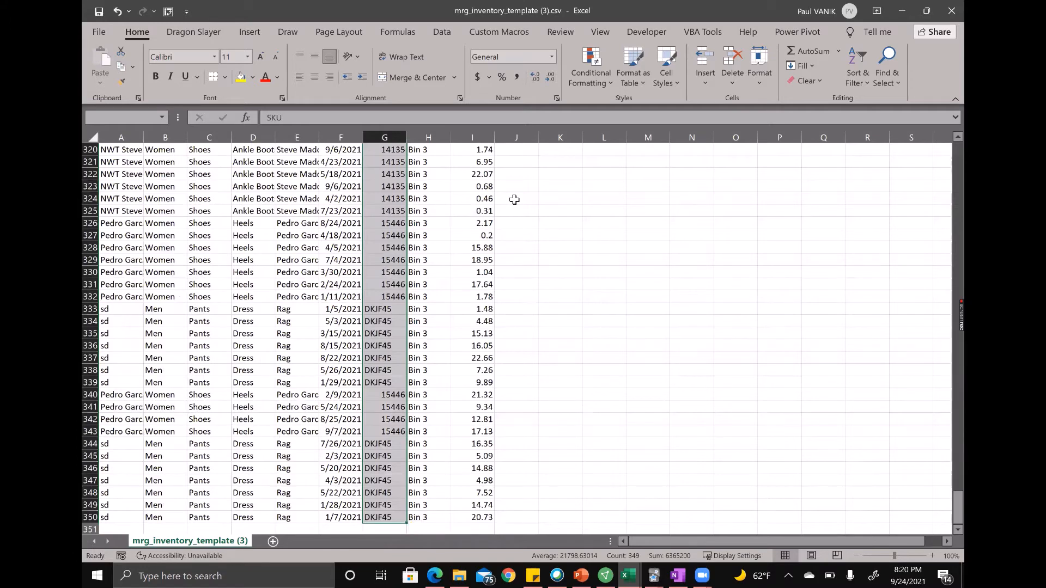
key("ctrl+BackSpace")
key("ctrl+shift+plus")
key("Return")
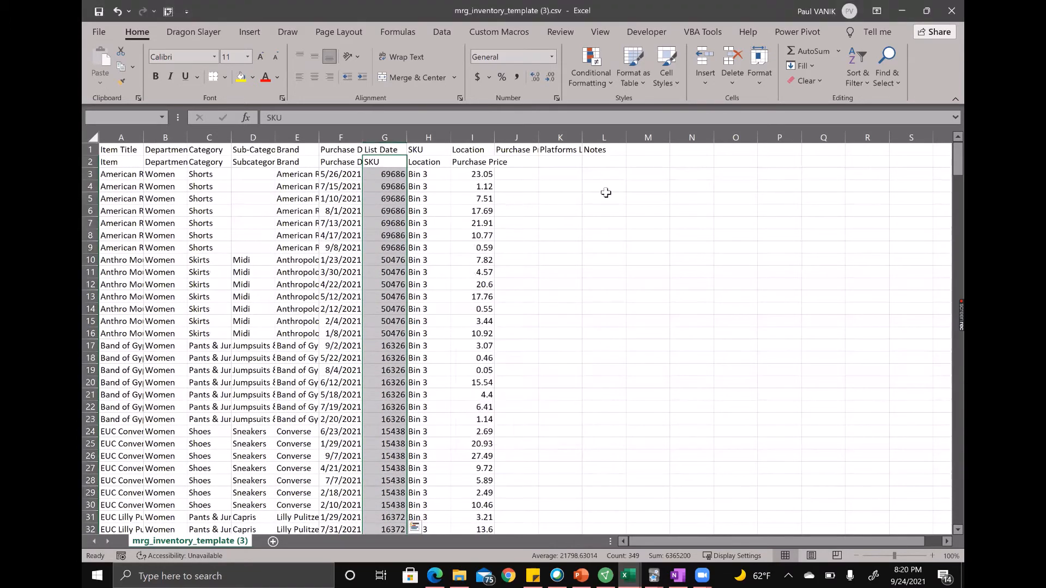
left_click(546, 163)
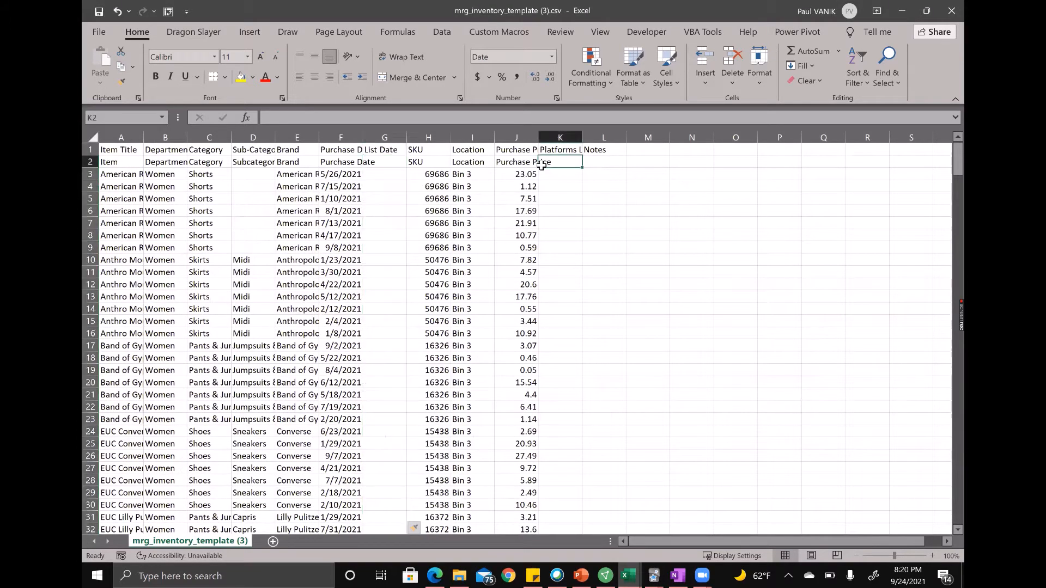
Step: Delete row 2, which holds the duplicate headers pasted from the source workbook
left_click(489, 180)
left_click(517, 161)
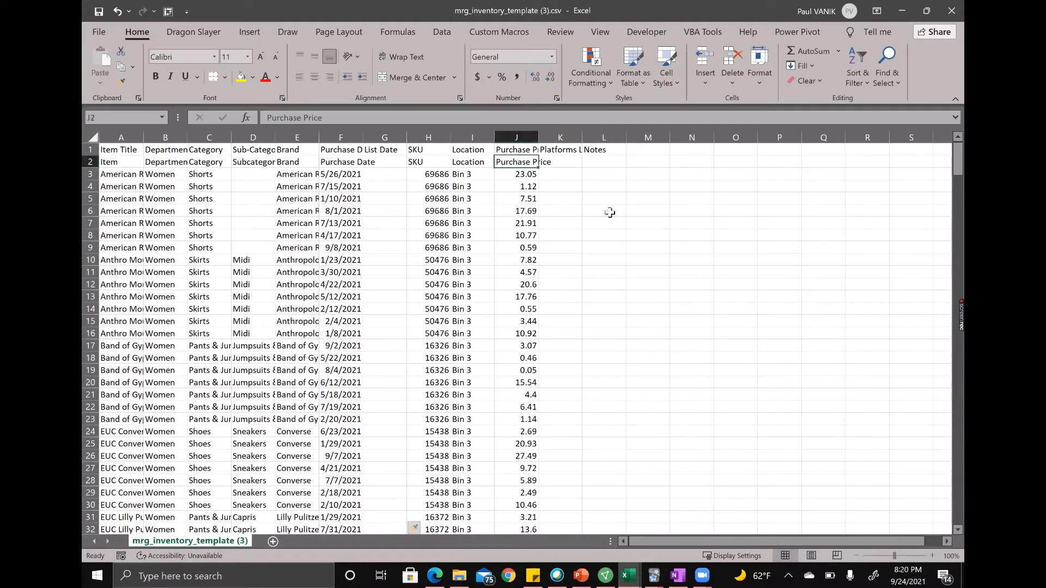
key("shift+space")
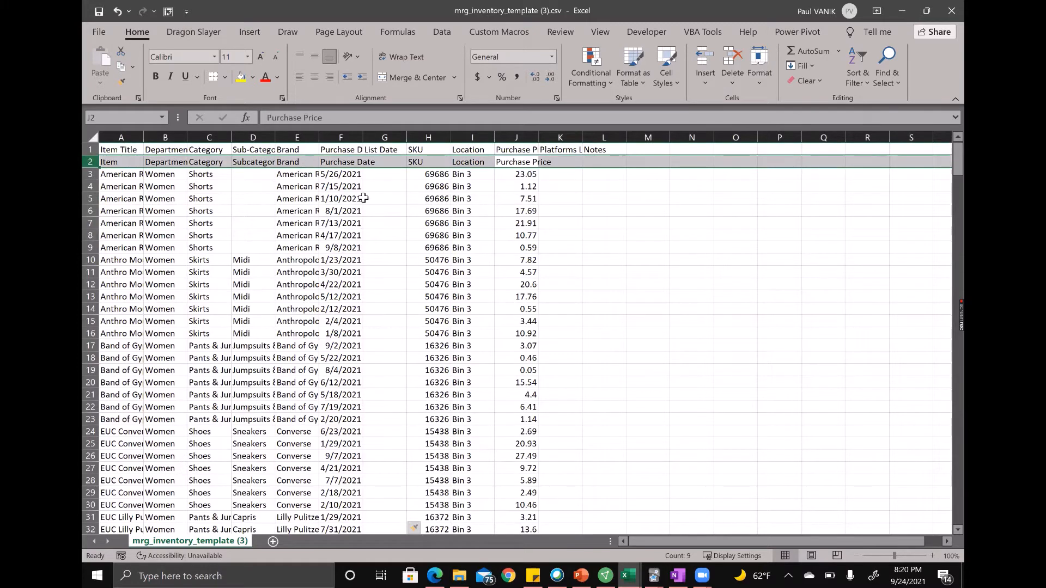
key("ctrl+minus")
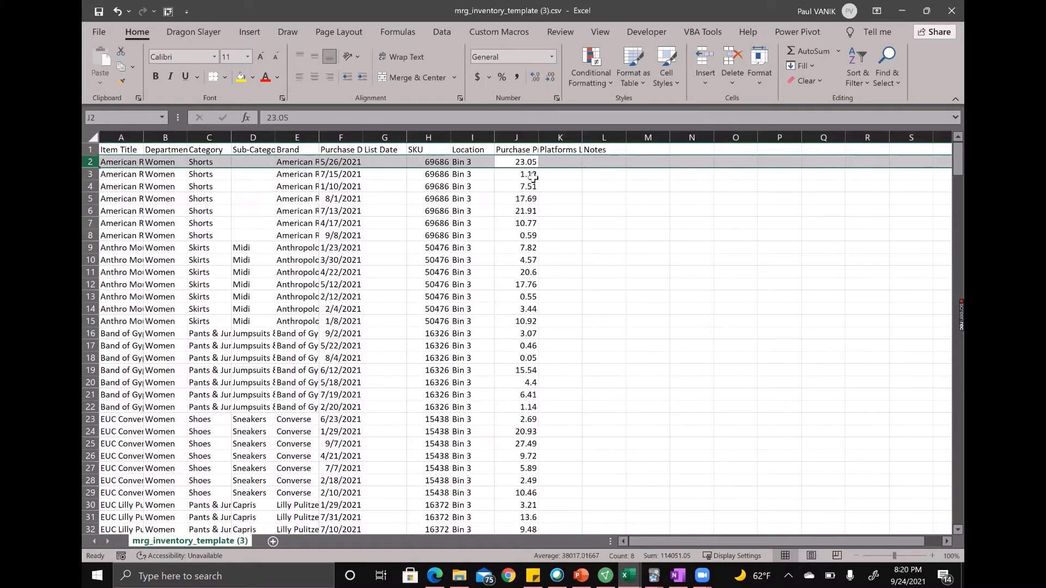
left_click(526, 177)
left_click(383, 151)
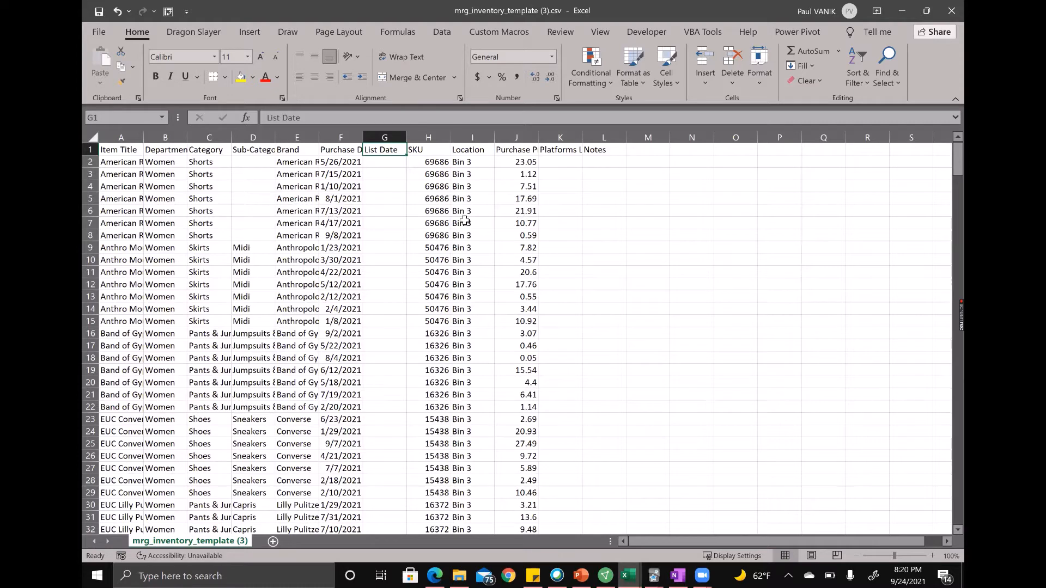
left_click(360, 198)
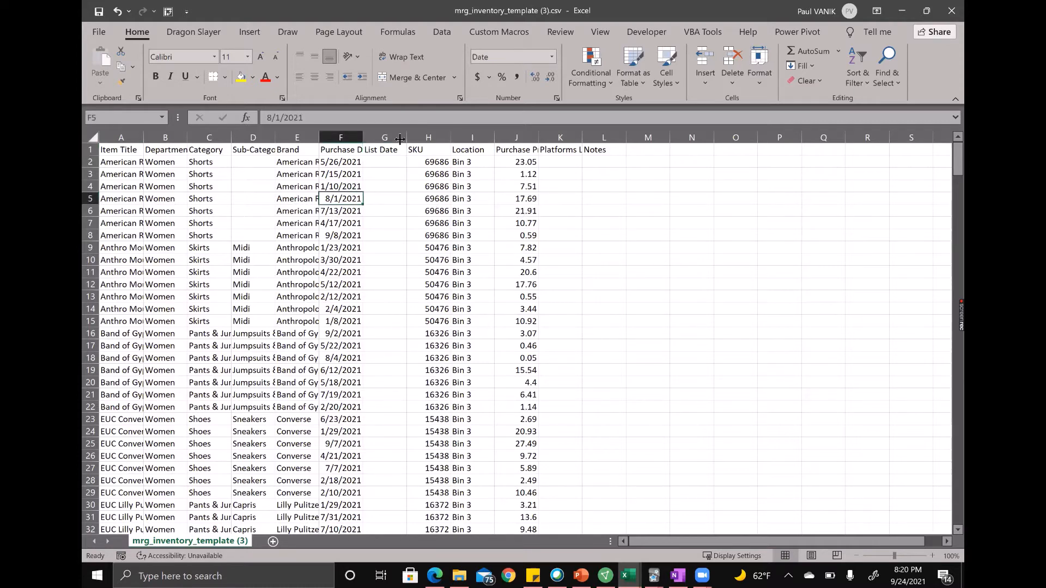
left_click(381, 162)
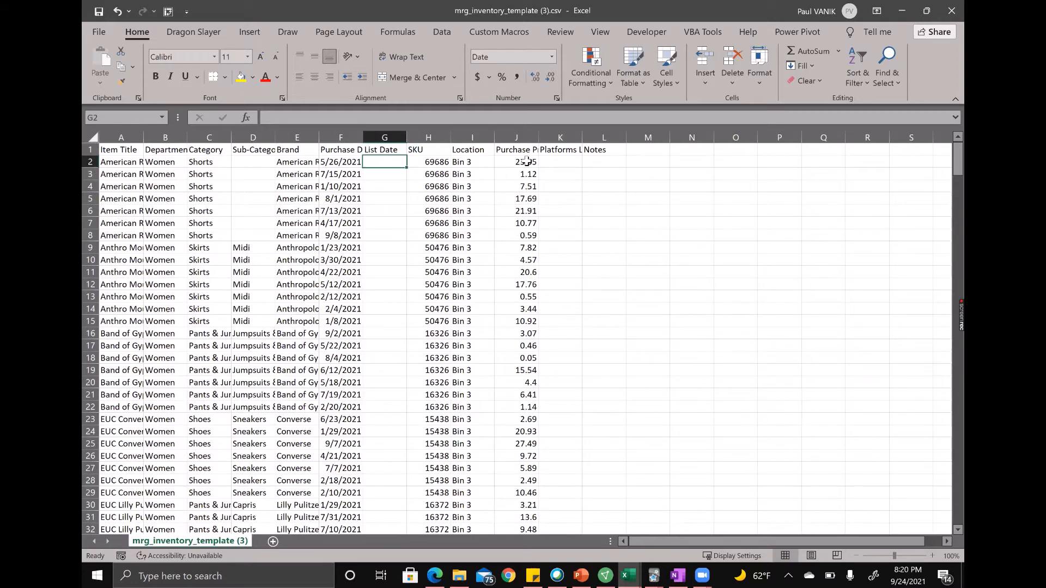
Step: Enter Poshmark as the first item's platform in cell K2 under Platforms Listed
left_click(565, 151)
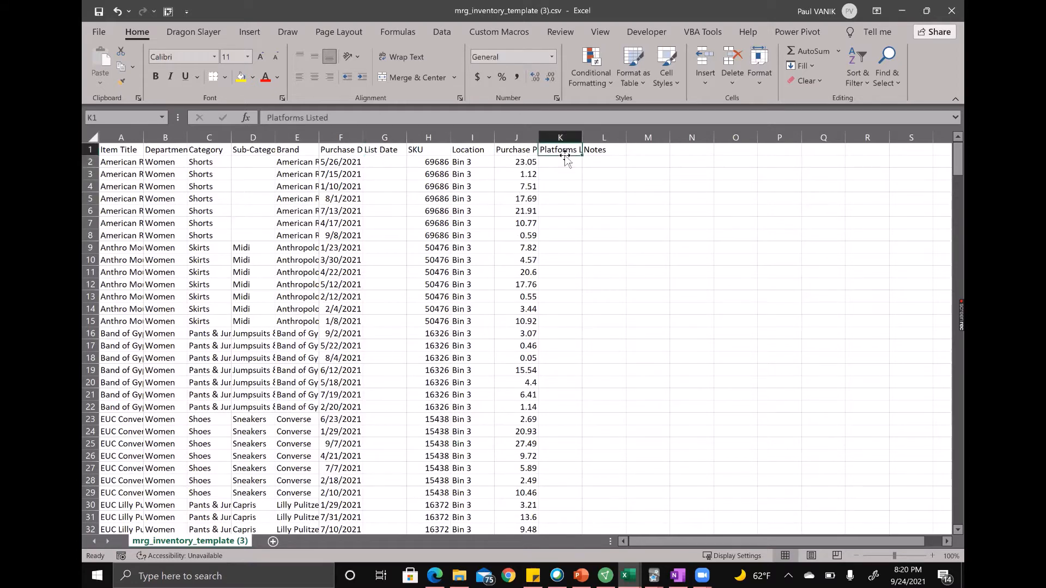
left_click(565, 160)
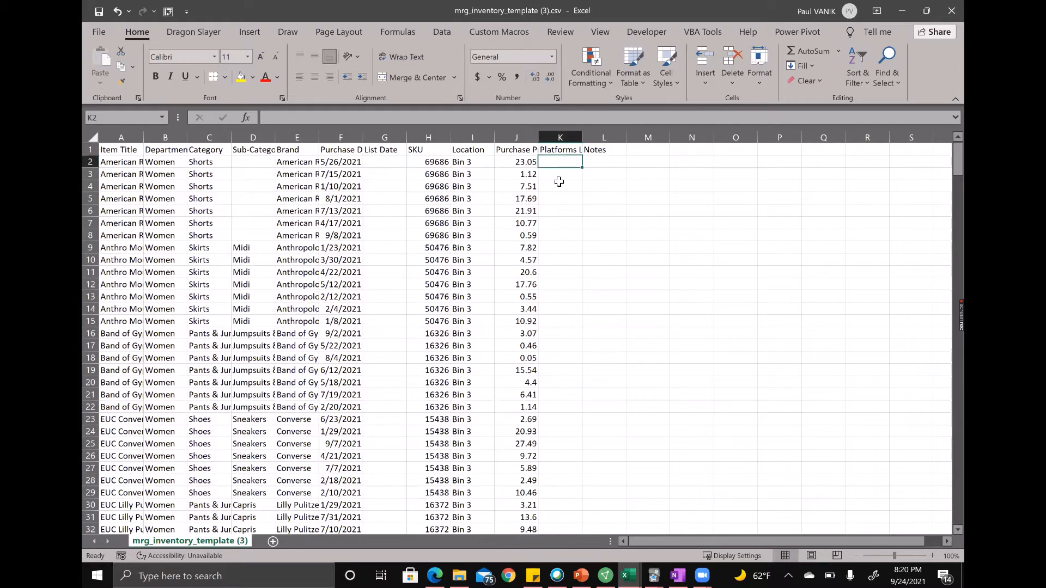
type("P")
type("oshmark")
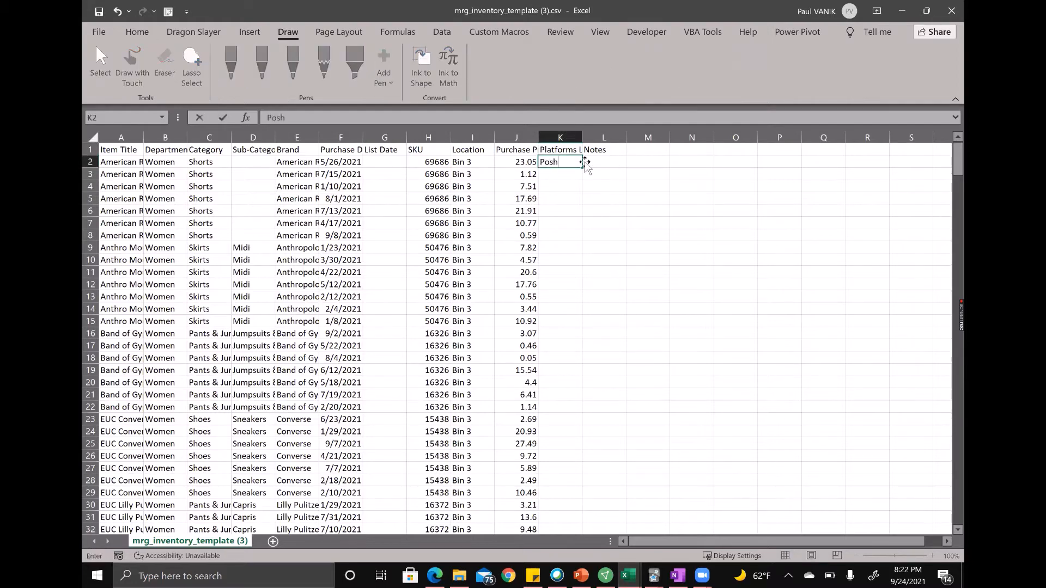
key("Return")
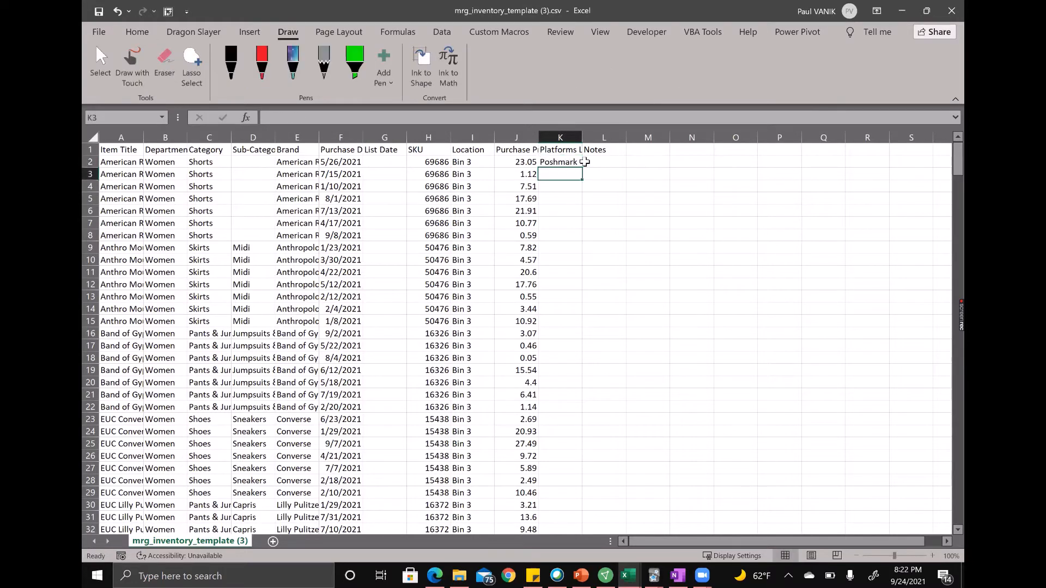
Step: Copy the Poshmark entry from K2 down the Platforms Listed column through row 349
key("Up")
key("ctrl+c")
key("Left")
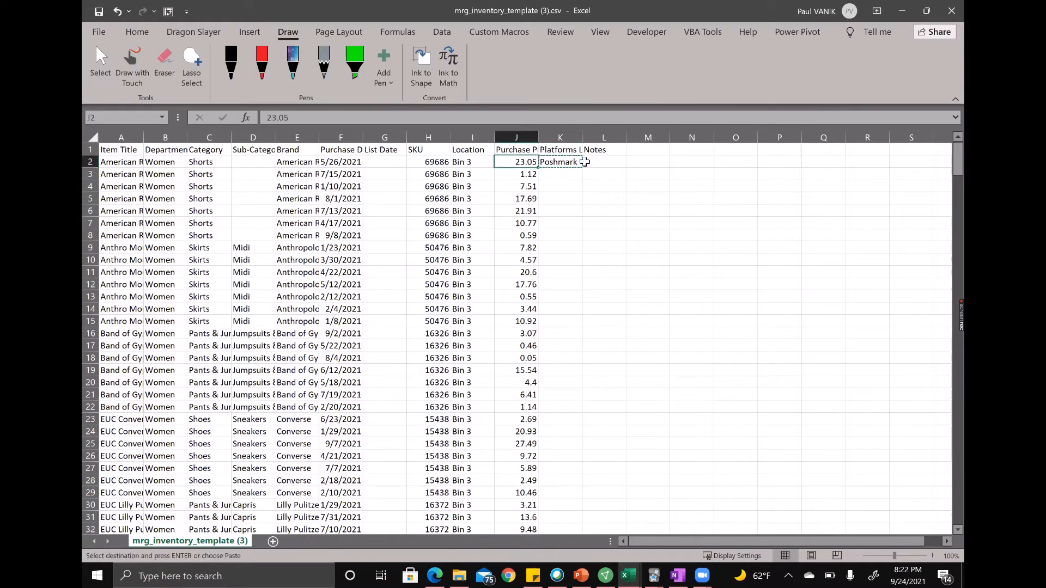
key("ctrl+Down")
key("Right")
key("ctrl+shift+Up")
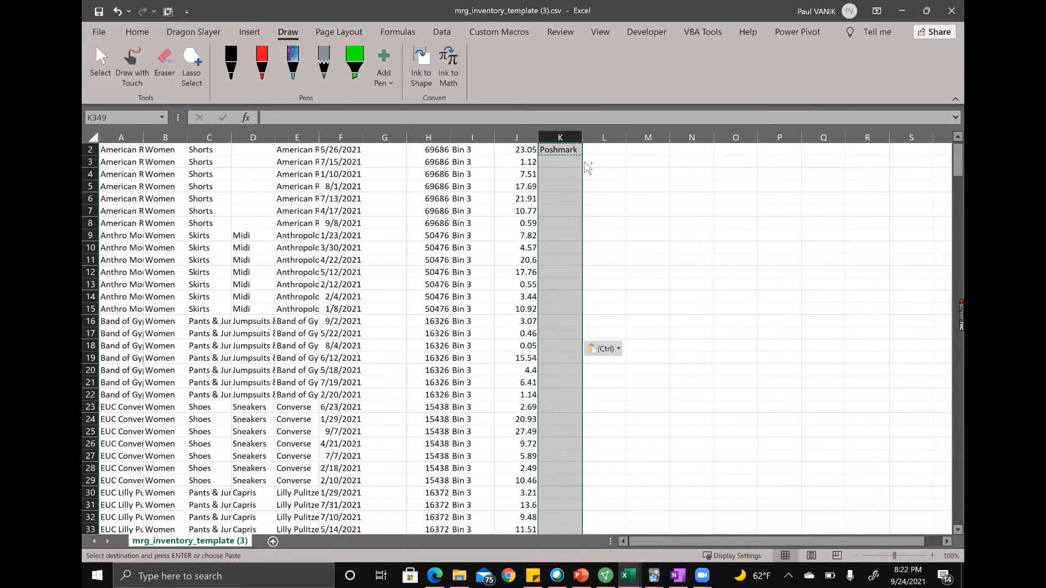
key("ctrl+v")
key("ctrl+Up")
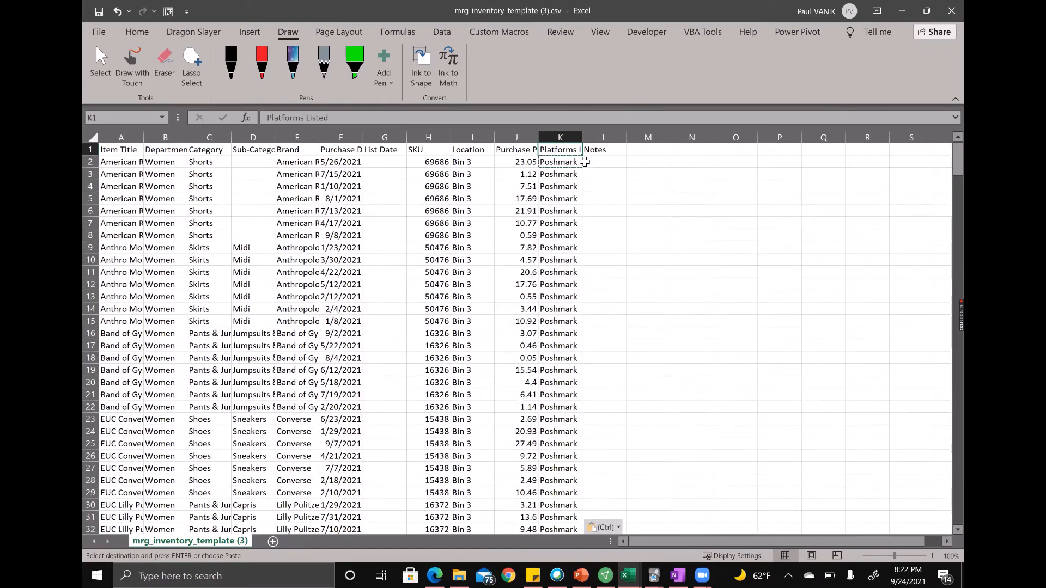
Step: Save the completed inventory template
key("Right")
left_click(584, 199)
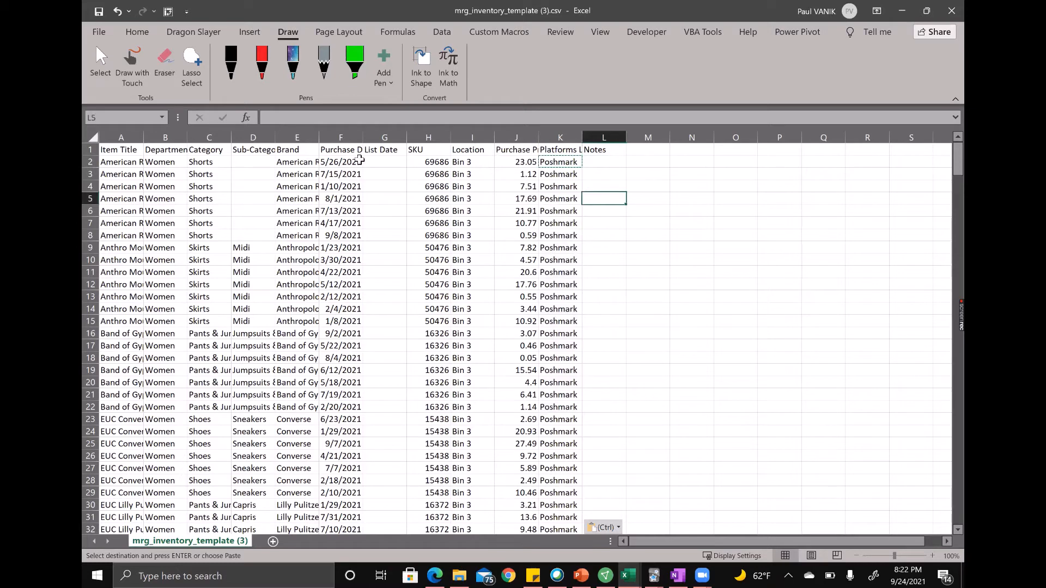
left_click(394, 173)
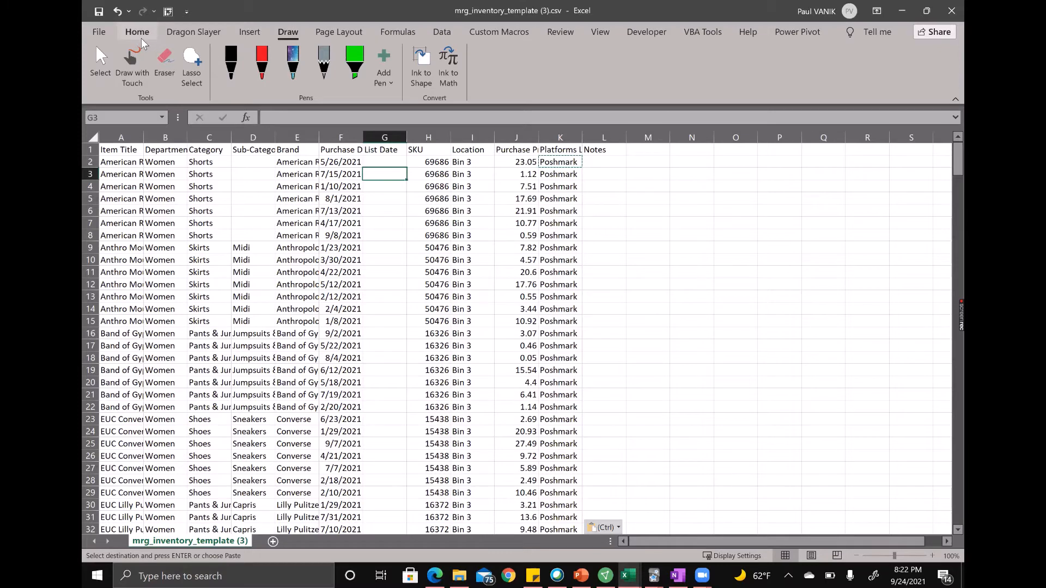
left_click(96, 10)
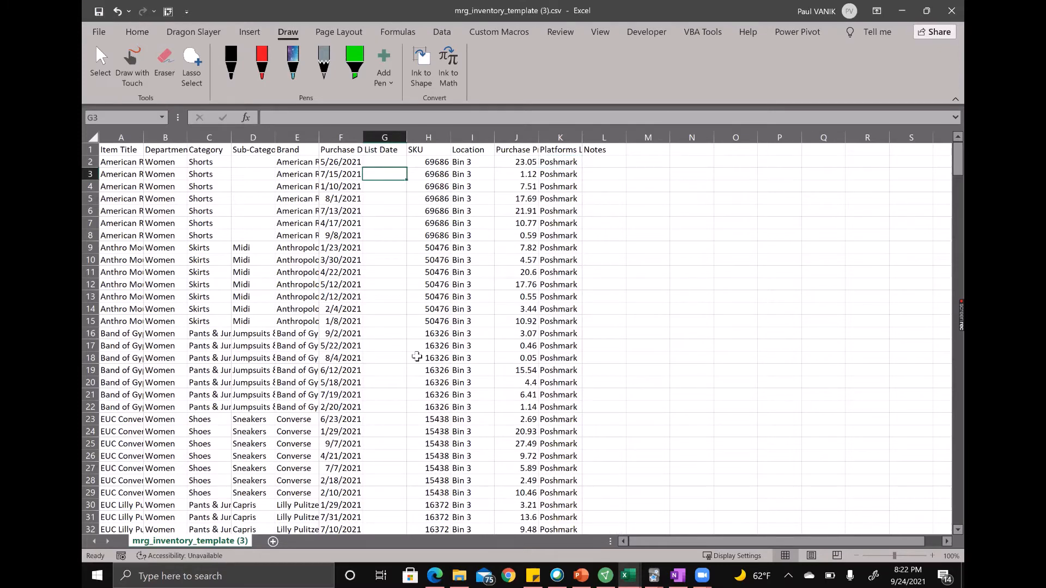
Step: Switch to My Reseller Genie in the browser, download the template for Upload Sales Report and open mrg_sales_template (3).csv in Excel
key("alt+Tab")
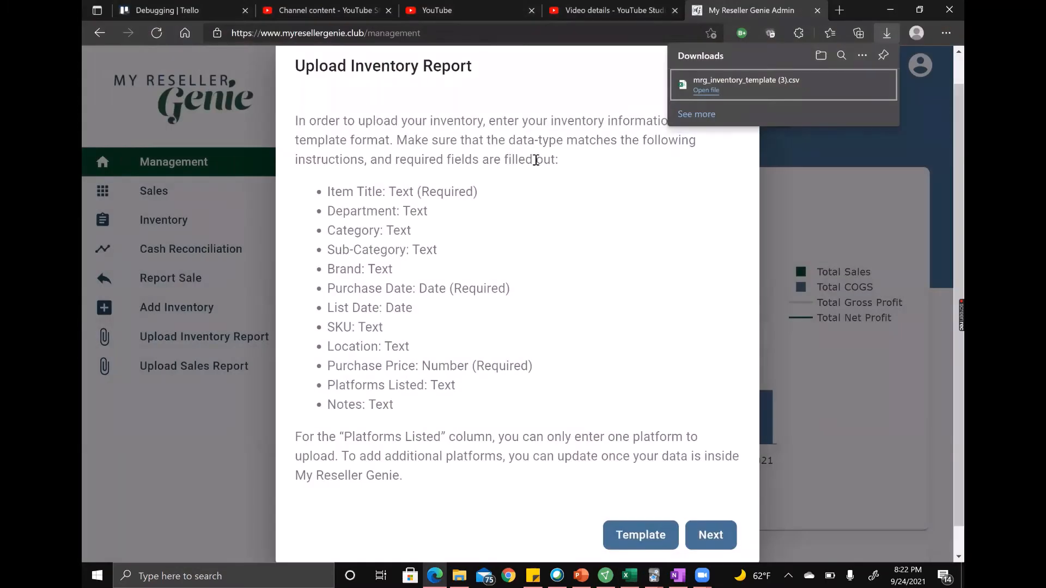
left_click(841, 376)
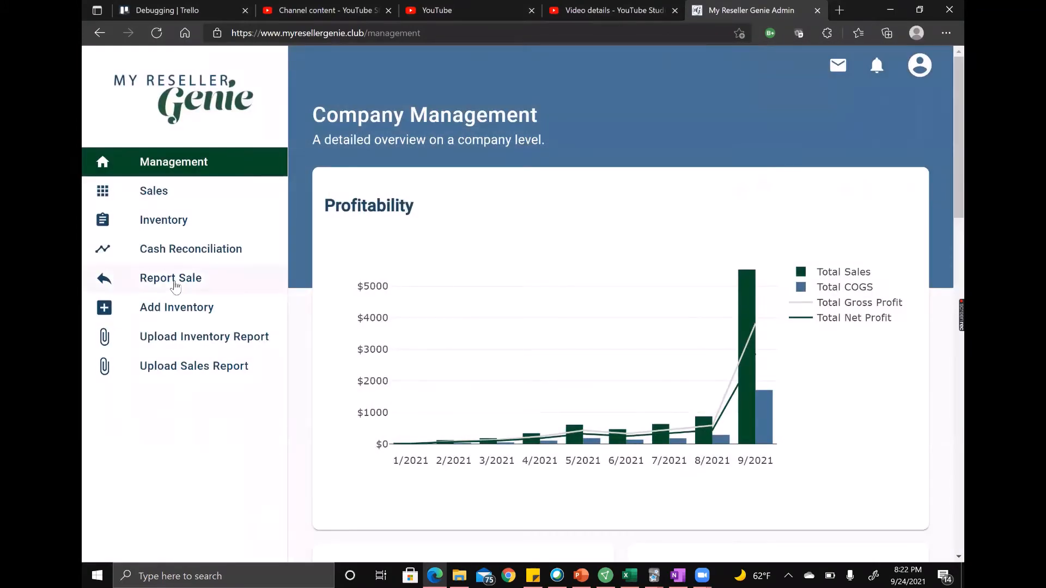
left_click(195, 369)
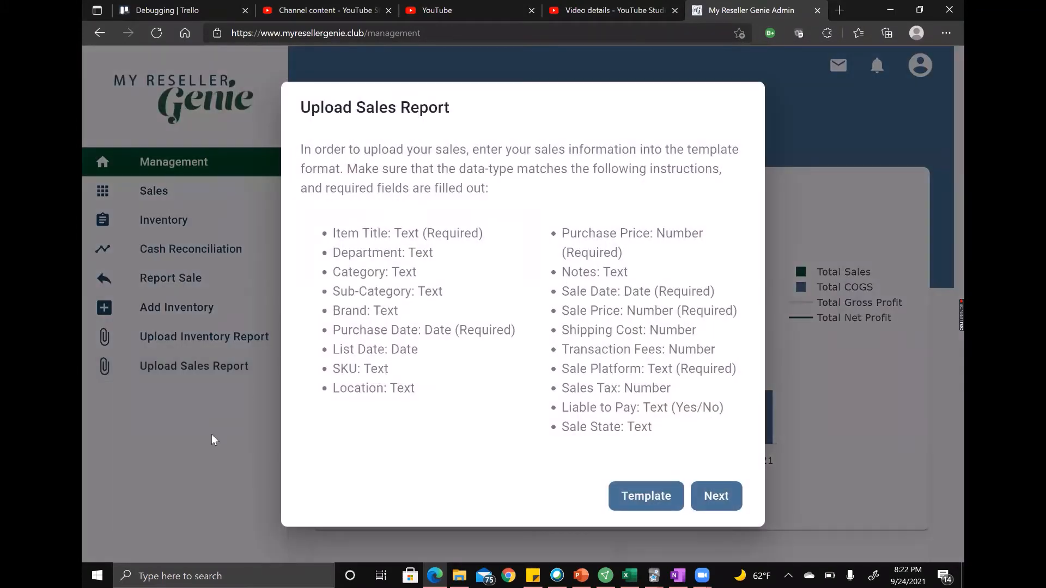
left_click(645, 496)
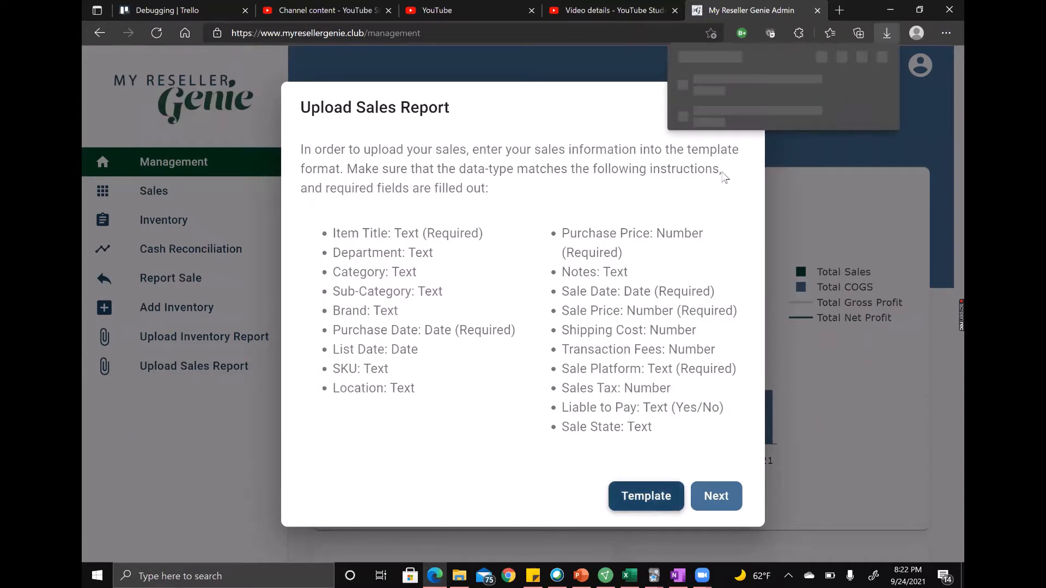
left_click(754, 86)
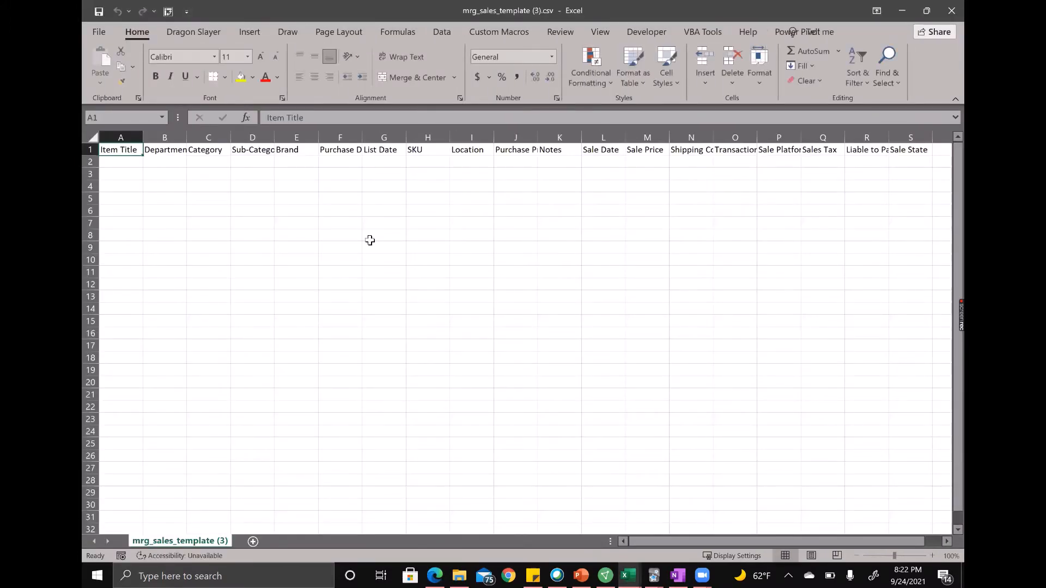
left_click(370, 238)
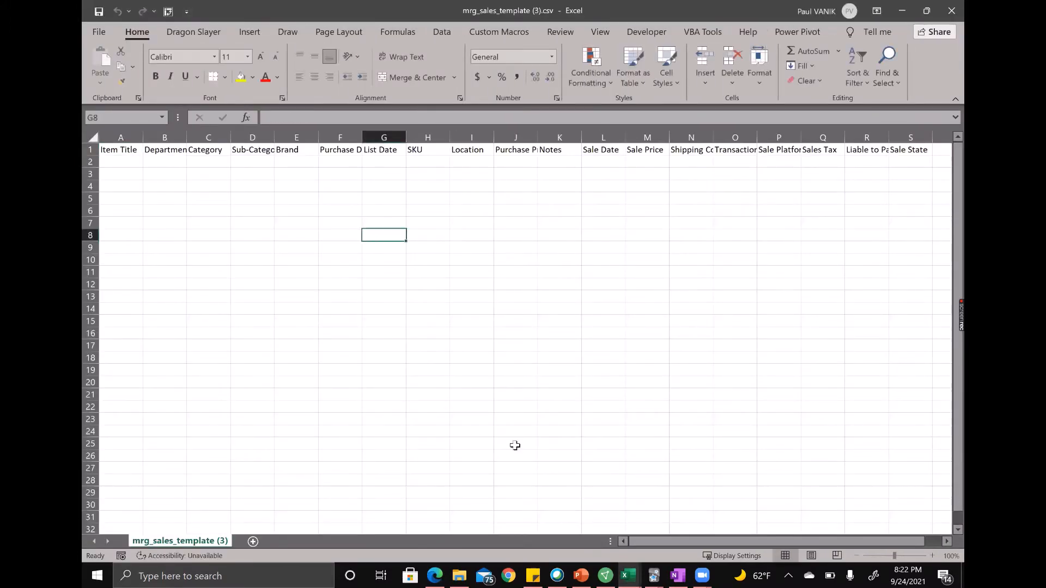
Step: Switch to the My Reseller Genie - v1.0.14 - Premium - Copy.xlsm workbook and show its Inventory Sales Data sheet
left_click(628, 576)
left_click(597, 528)
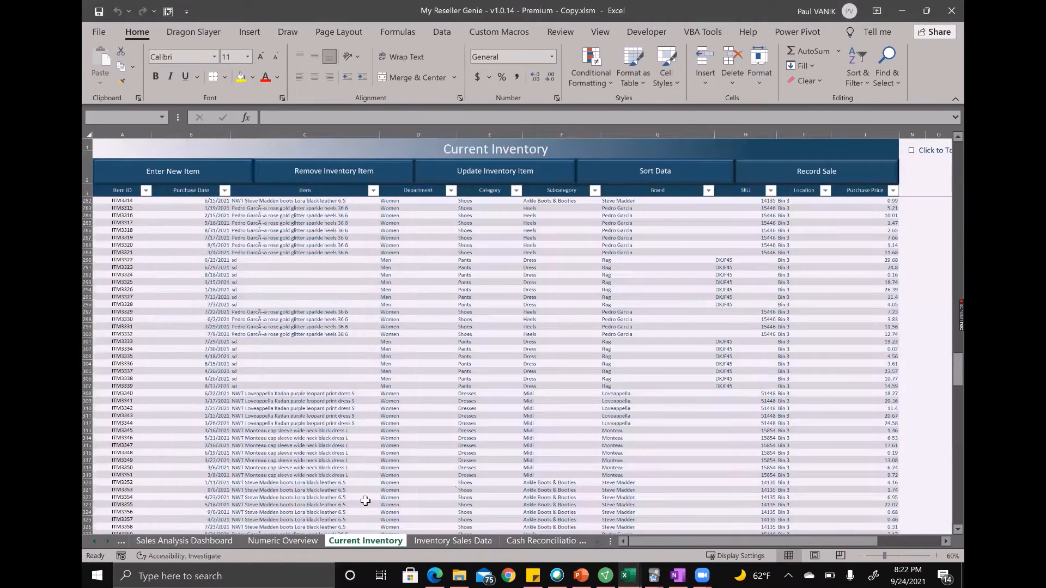
left_click(439, 548)
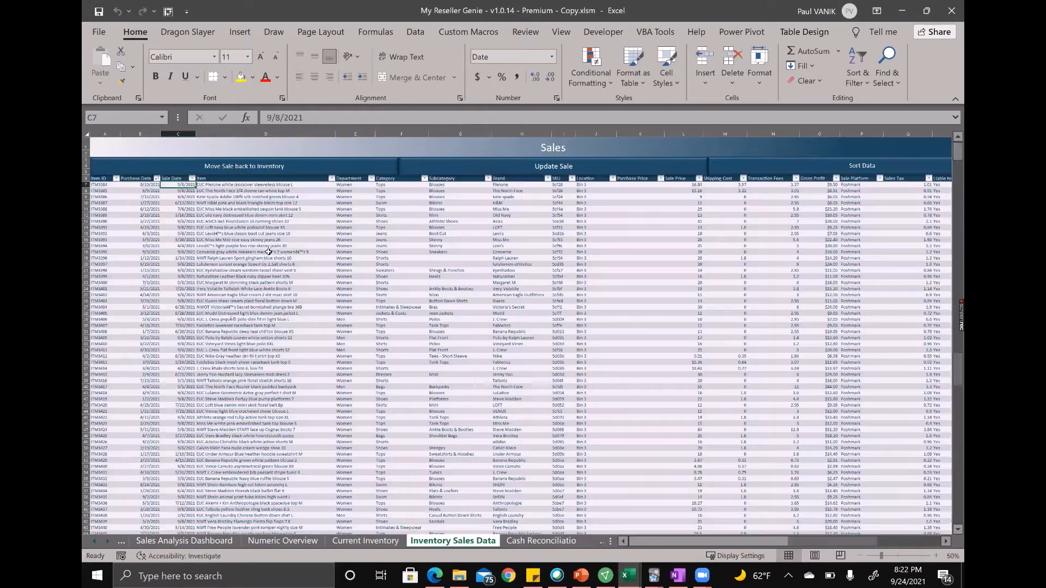
Step: Copy the Sales table's columns from Purchase Date through Sale State, including their headers
left_click(158, 221)
key("ctrl+space")
key("ctrl+space")
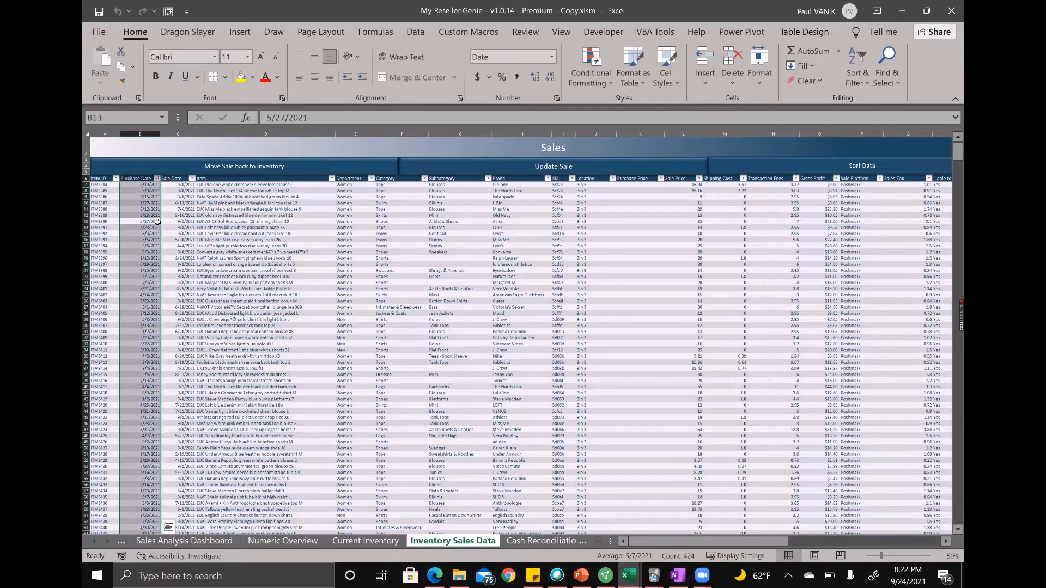
key("shift+Right")
key("shift+Right")
key("shift+Right")
key("shift+Right")
key("shift+Right")
key("shift+Right")
key("shift+Right")
key("shift+Right")
key("shift+Right")
key("shift+Right")
key("shift+Right")
key("shift+Right")
key("shift+Right")
key("shift+Right")
key("shift+Right")
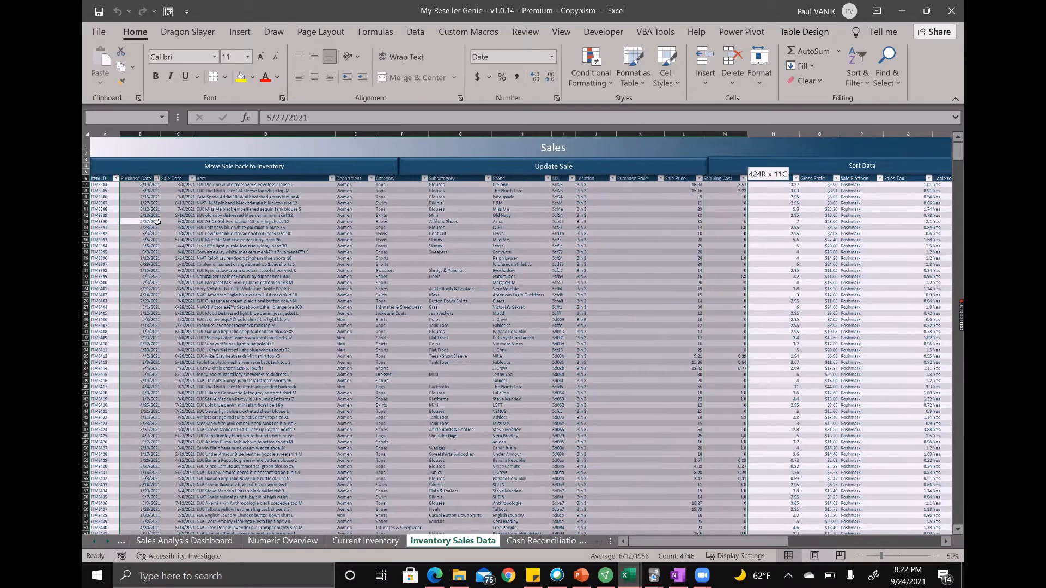
key("shift+Right")
key("shift+Right")
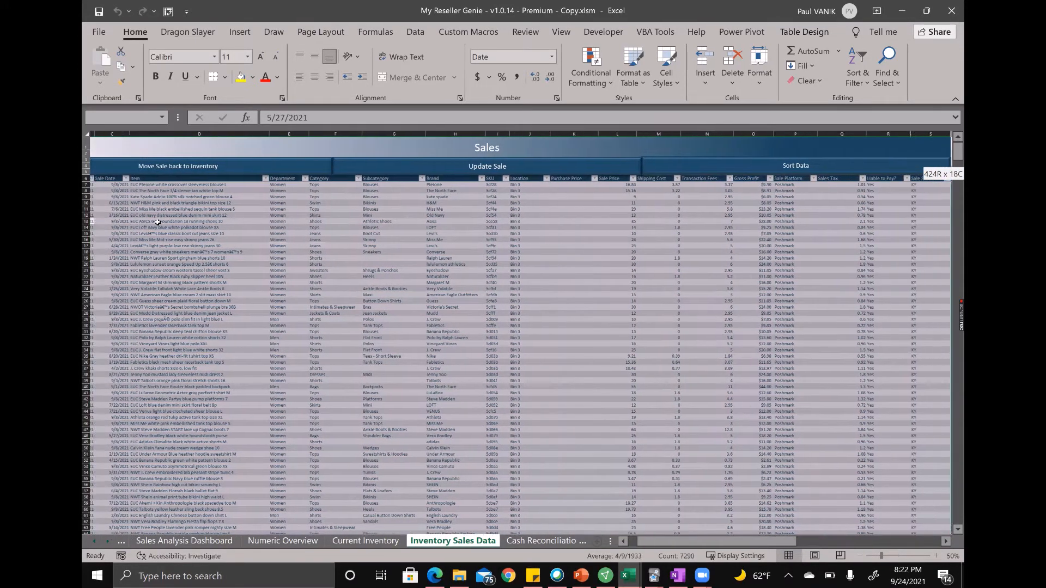
key("ctrl+c")
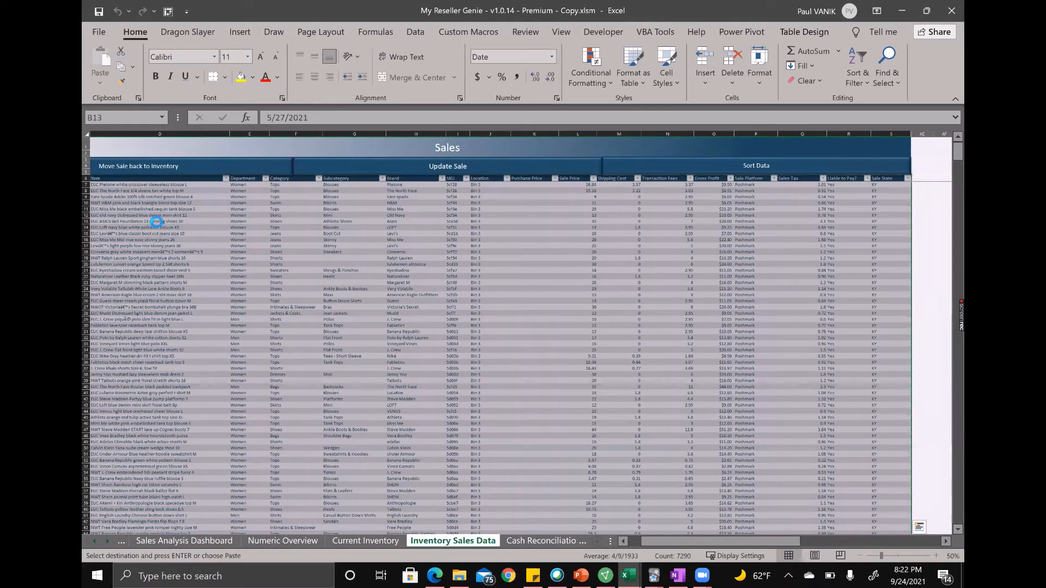
Step: Switch to mrg_sales_template (3).csv and paste the copied sales data as values starting at cell A4
left_click(903, 11)
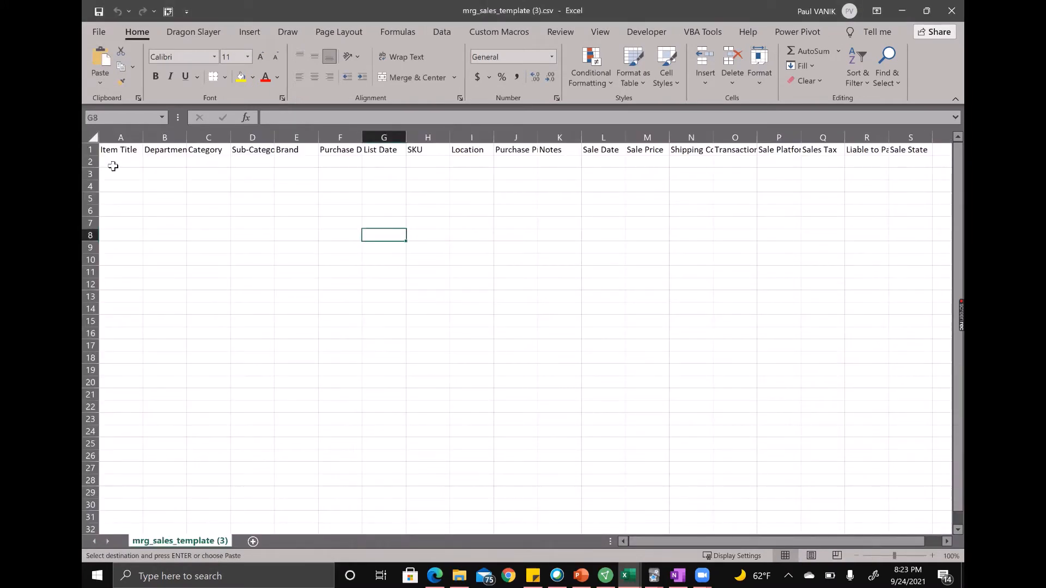
left_click(119, 185)
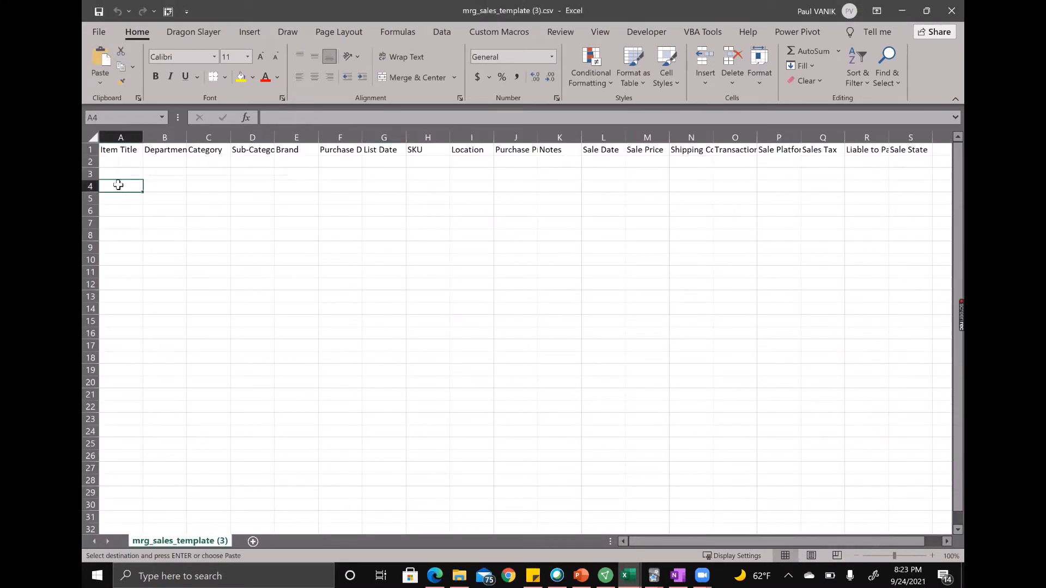
right_click(118, 185)
left_click(169, 252)
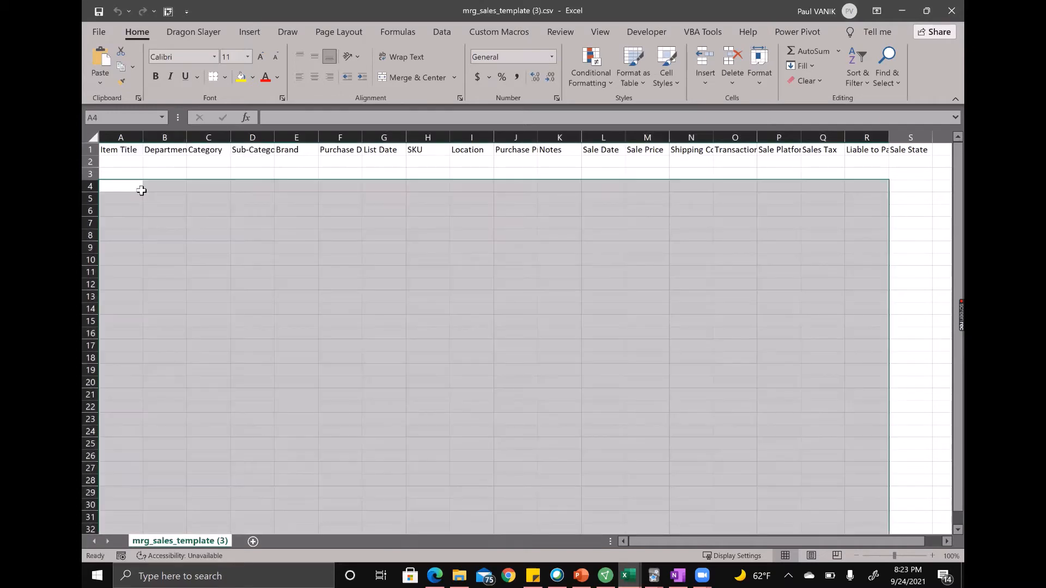
Step: Format the pasted Purchase Date and Sale Date values from row 5 down to the last record as Short Date
left_click(131, 198)
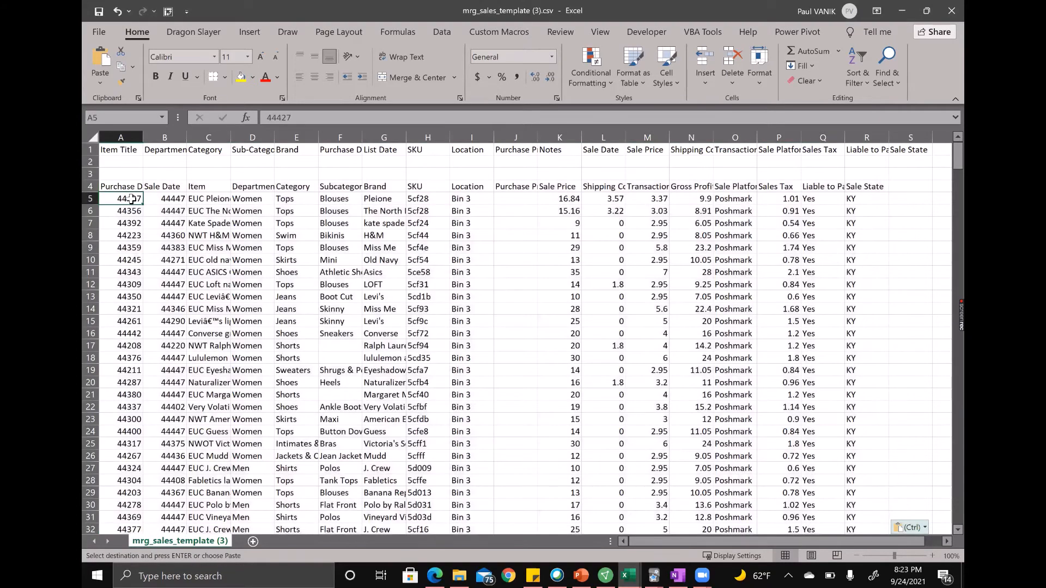
key("ctrl")
key("shift+Right")
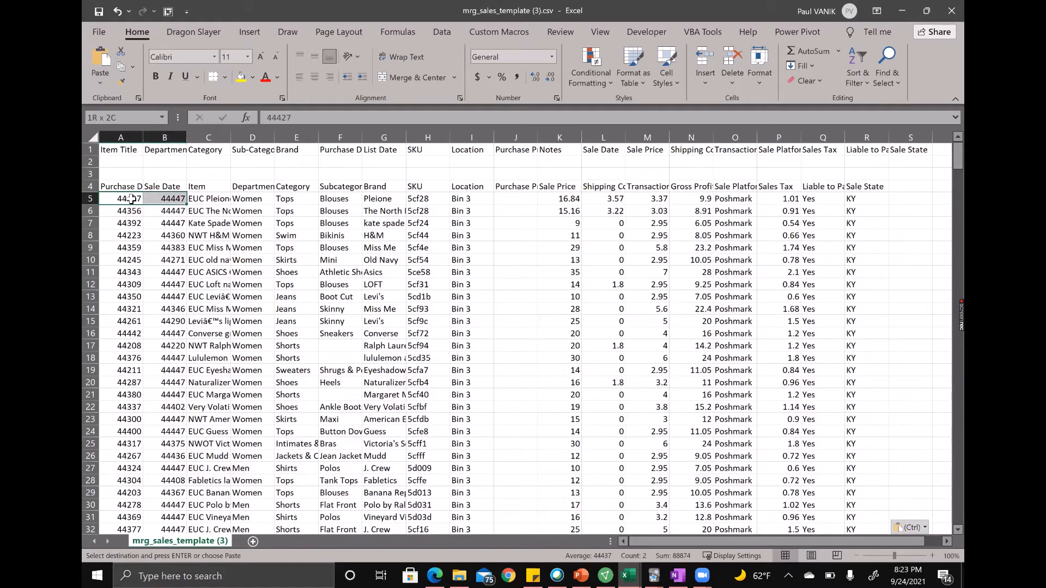
key("ctrl+shift+Down")
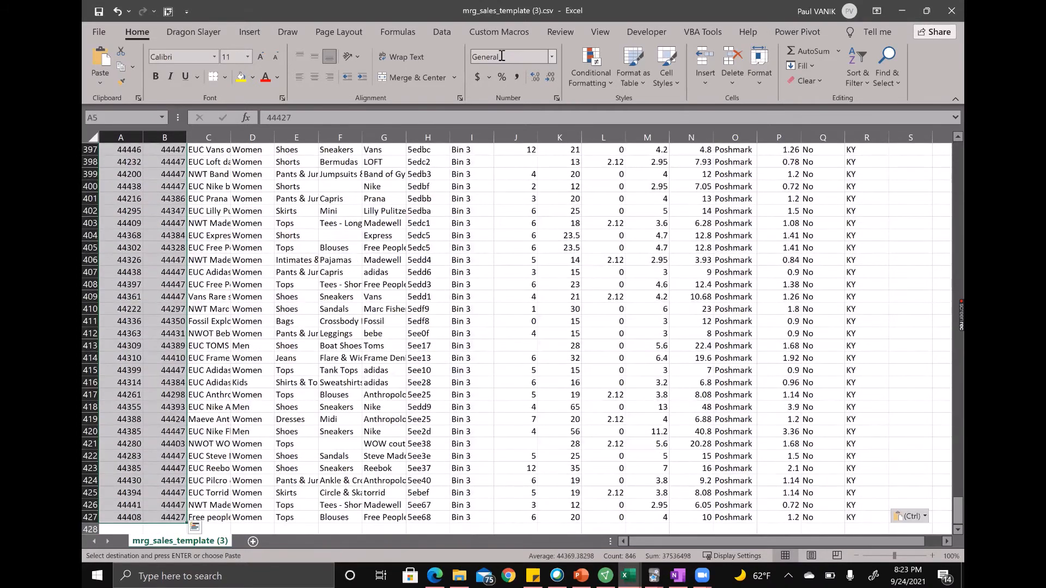
left_click(503, 53)
type("Short Date")
key("Return")
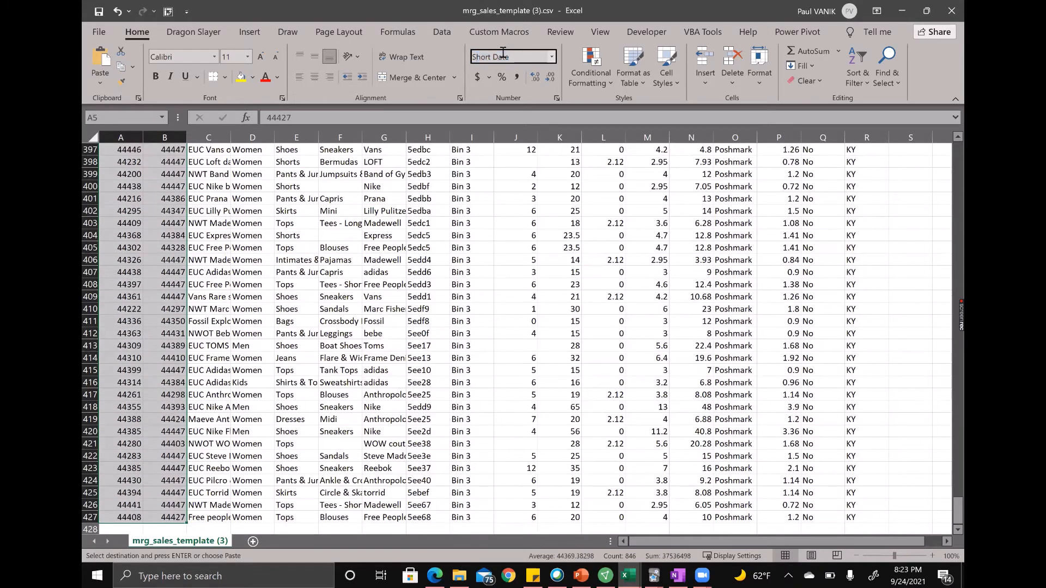
key("ctrl+BackSpace")
Step: Move the pasted Item through Brand columns, including their row 4 headers, in front of the Purchase Date column
left_click(222, 210)
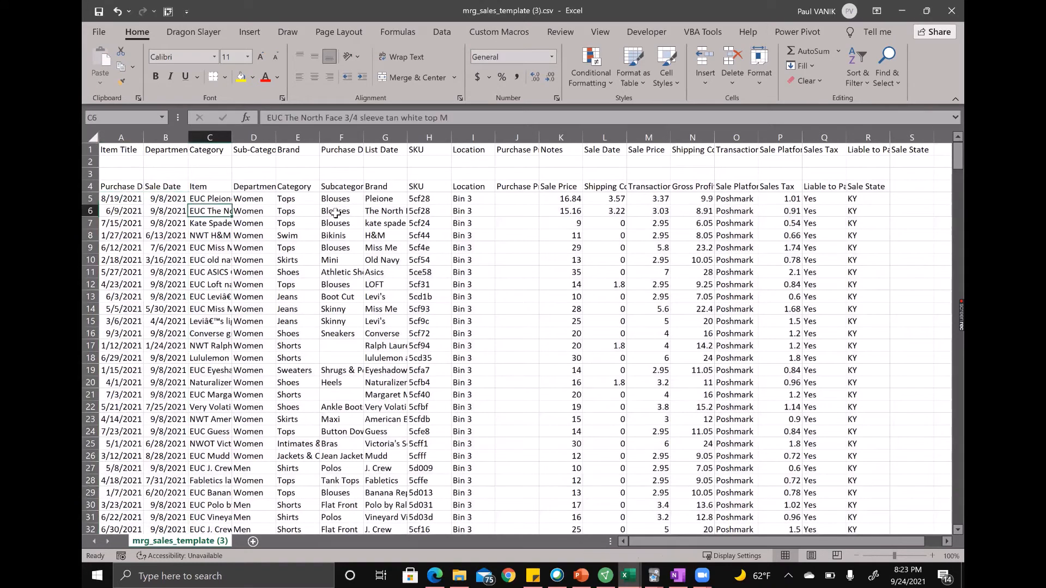
left_click(201, 186)
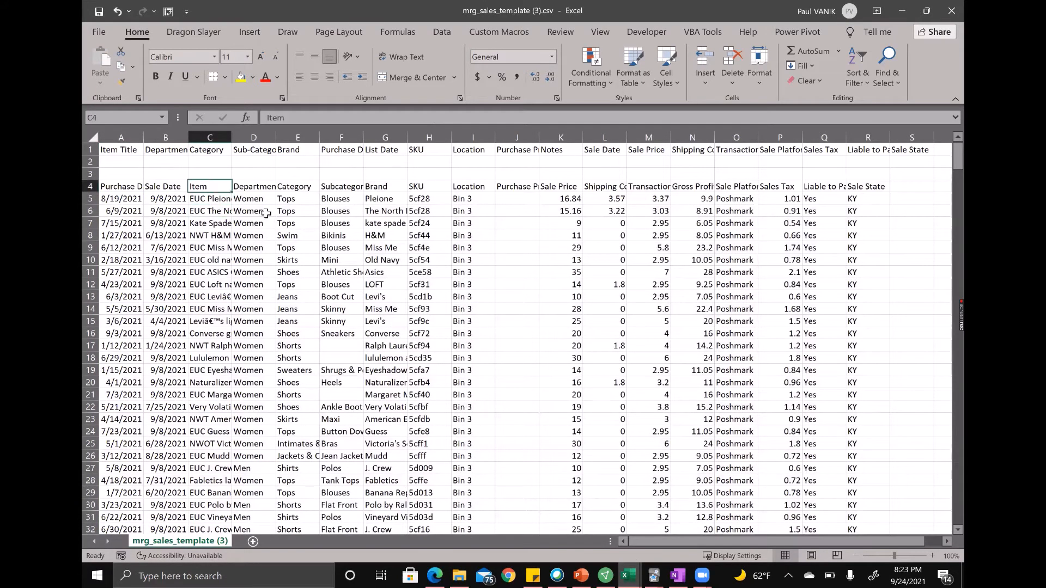
key("shift+Right")
key("shift+Right")
key("shift+Right")
key("shift+Right")
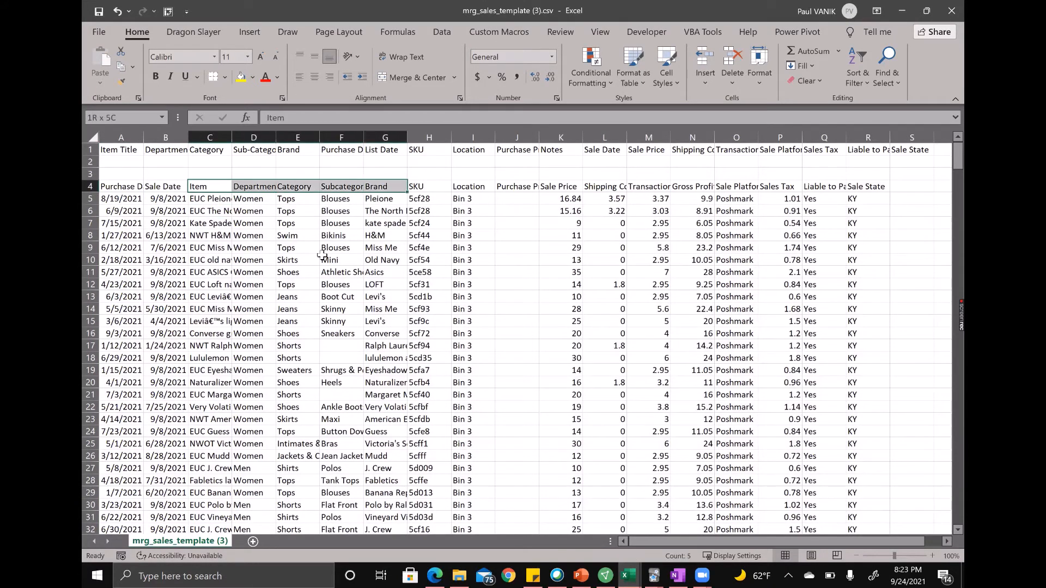
key("ctrl+shift+Down")
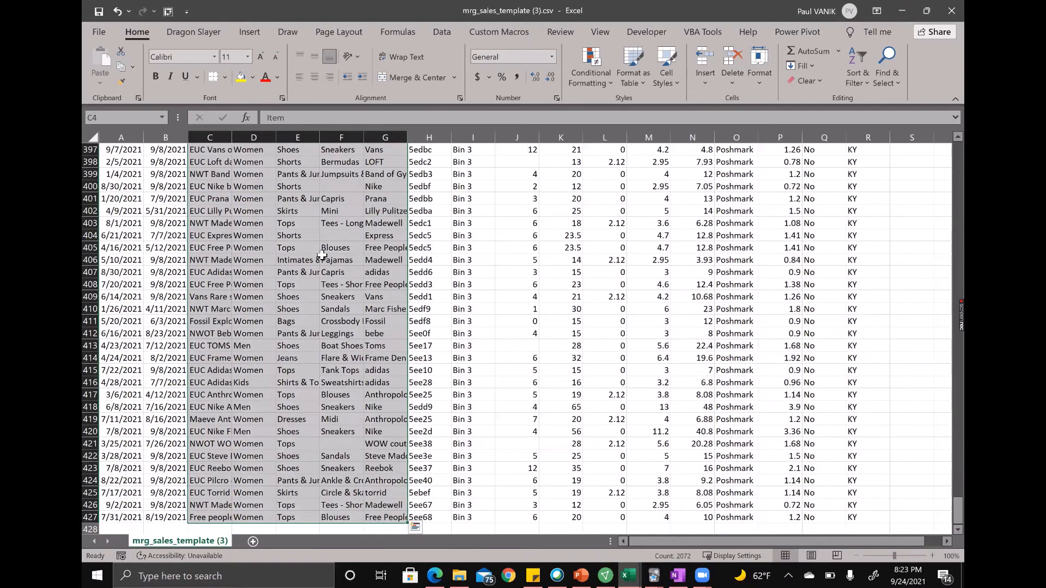
key("ctrl+x")
key("Home")
key("ctrl+shift+equal")
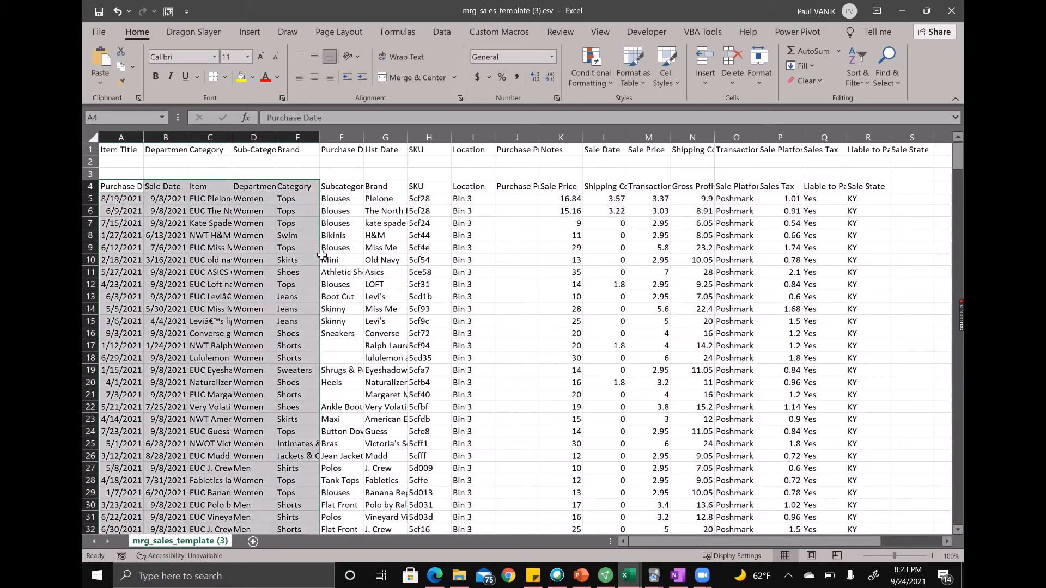
Step: Cut the pasted Sale Date column from G4 down and insert it directly before the Sale Price column
key("Right")
key("Right")
key("Right")
key("Right")
key("Right")
key("Right")
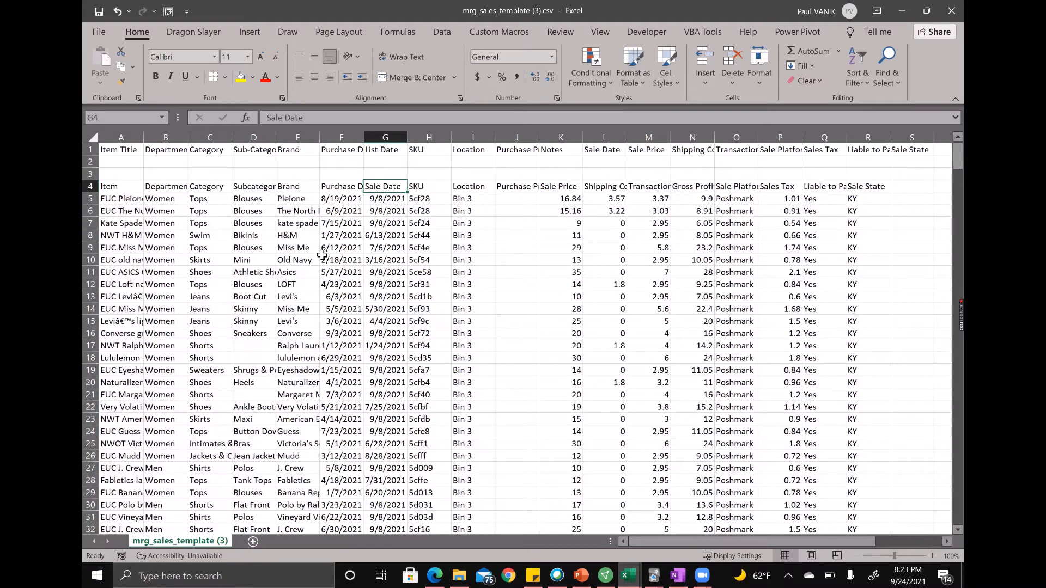
key("ctrl+shift+Down")
key("ctrl+x")
key("Up")
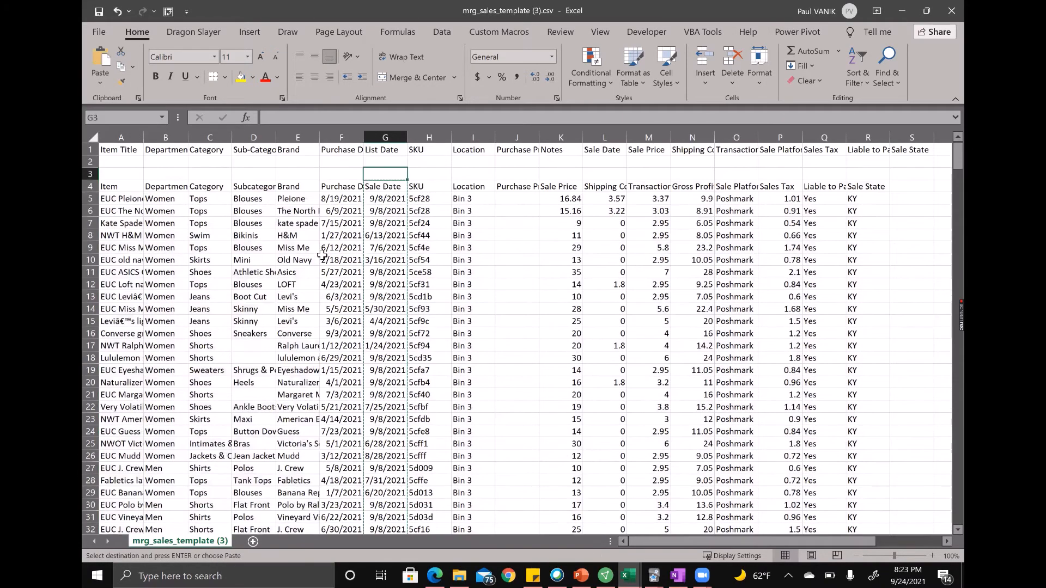
key("Down")
key("Right")
key("Right")
key("Right")
key("Right")
key("Right")
key("Right")
key("Right")
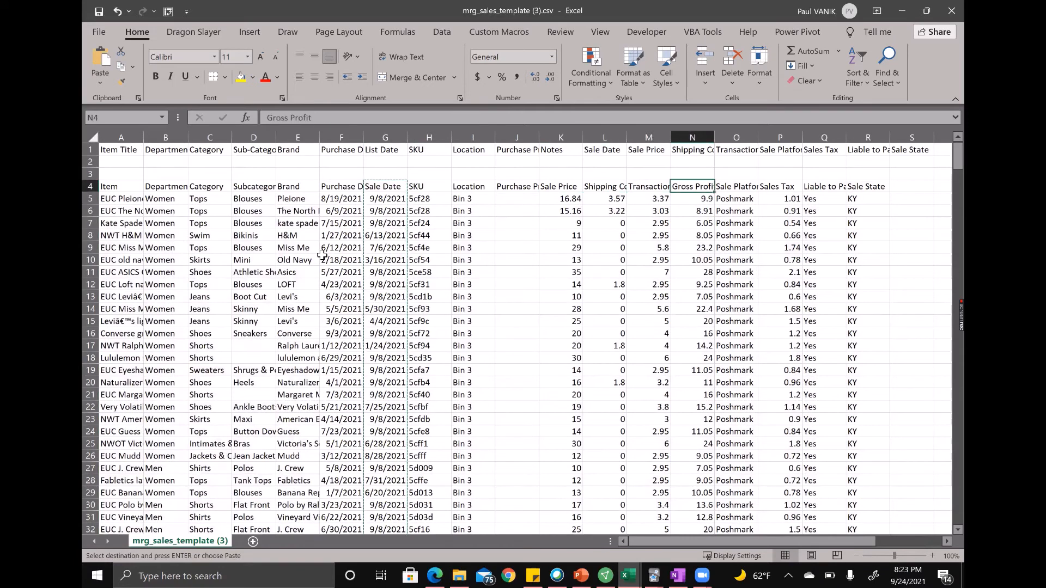
key("Right")
key("Right")
key("Right")
key("Left")
key("Left")
key("Left")
key("Left")
key("Left")
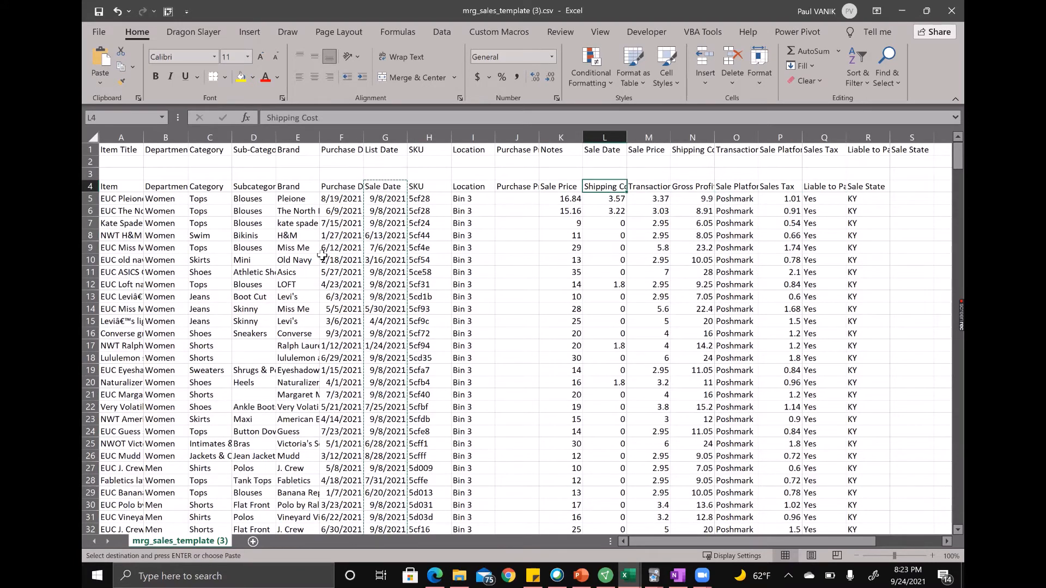
key("Left")
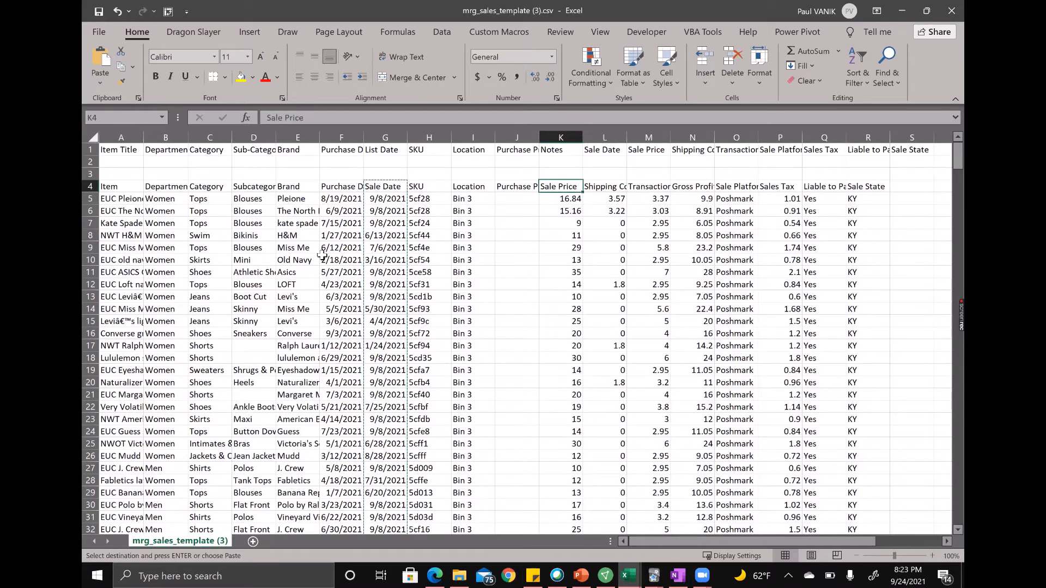
key("ctrl+shift+Down")
key("ctrl+shift+plus")
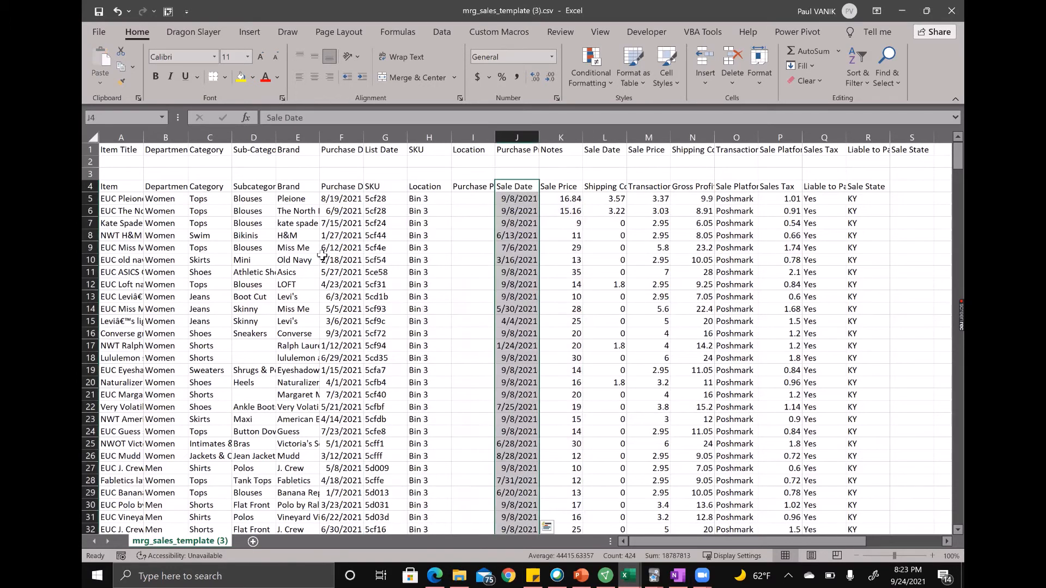
Step: Insert blank cells under the List Date header from G4 to the last record, shifting SKU and the following data right
key("Left")
key("Left")
key("Left")
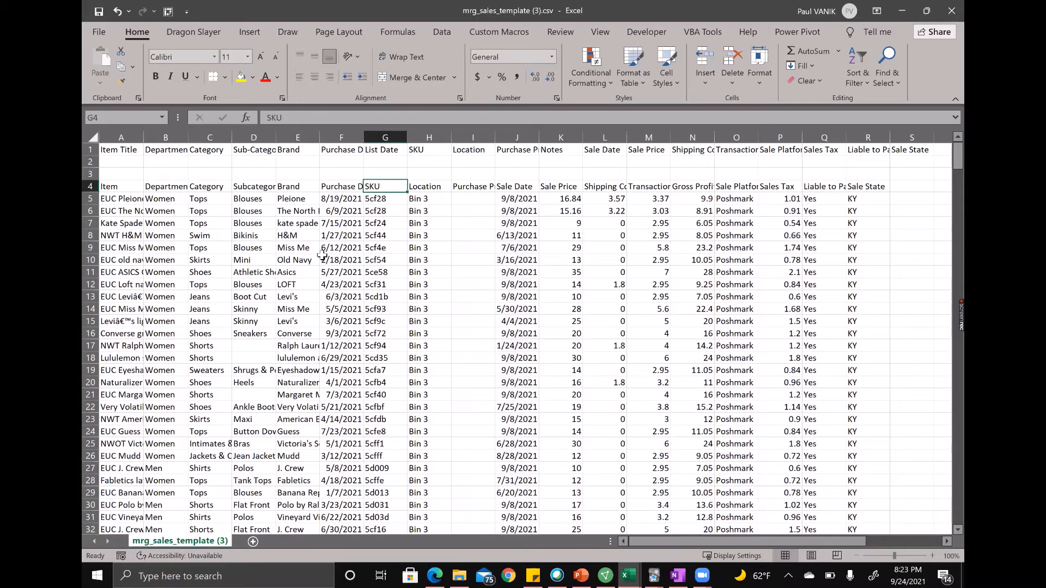
key("ctrl+shift+Down")
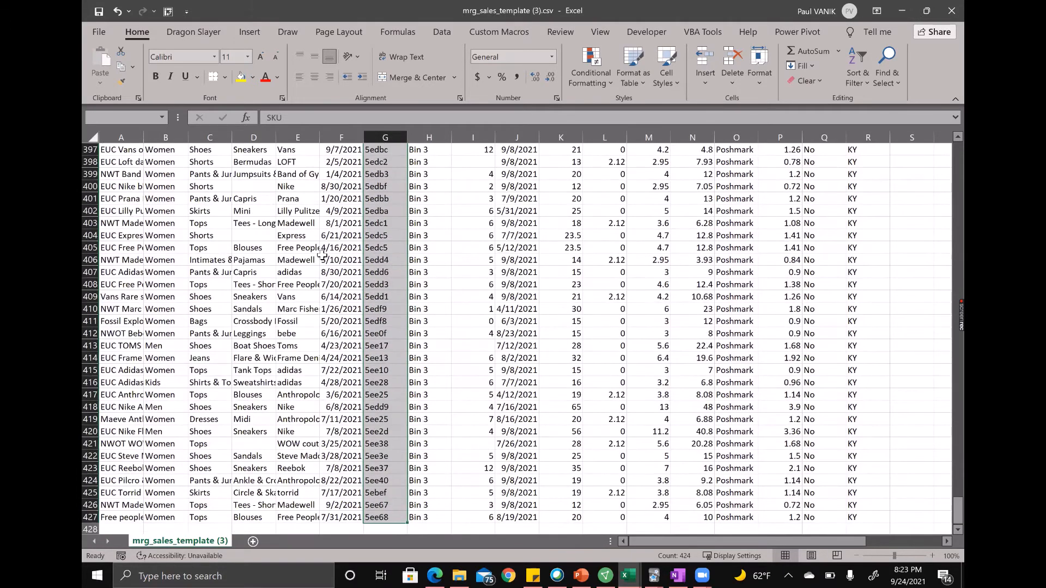
key("ctrl+shift+plus")
key("Return")
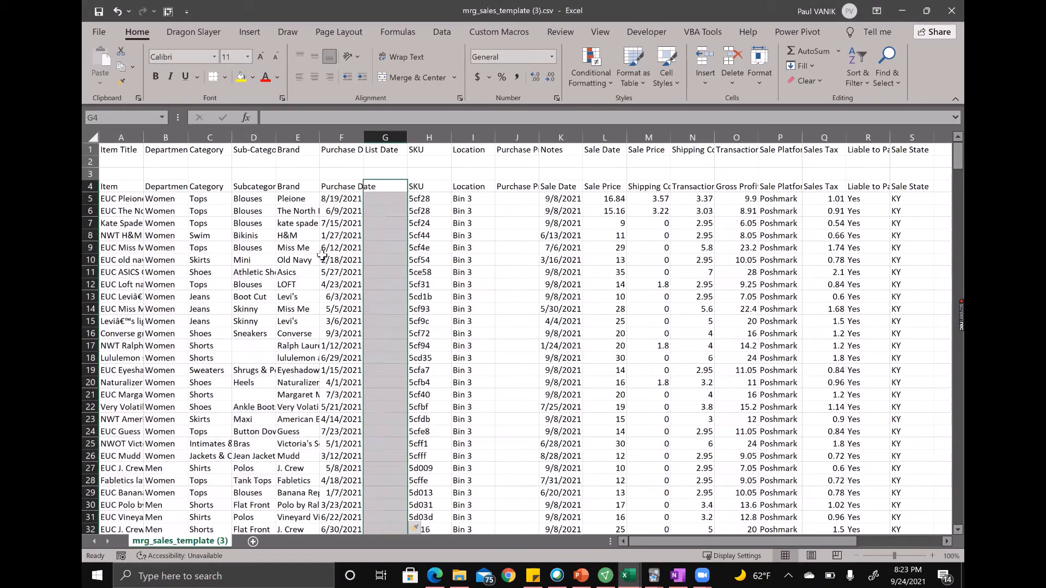
Step: Insert blank cells under the Notes header from K4 to the last record, shifting Sale Date and the following data right
key("Right")
key("Right")
key("Right")
key("ctrl+Up")
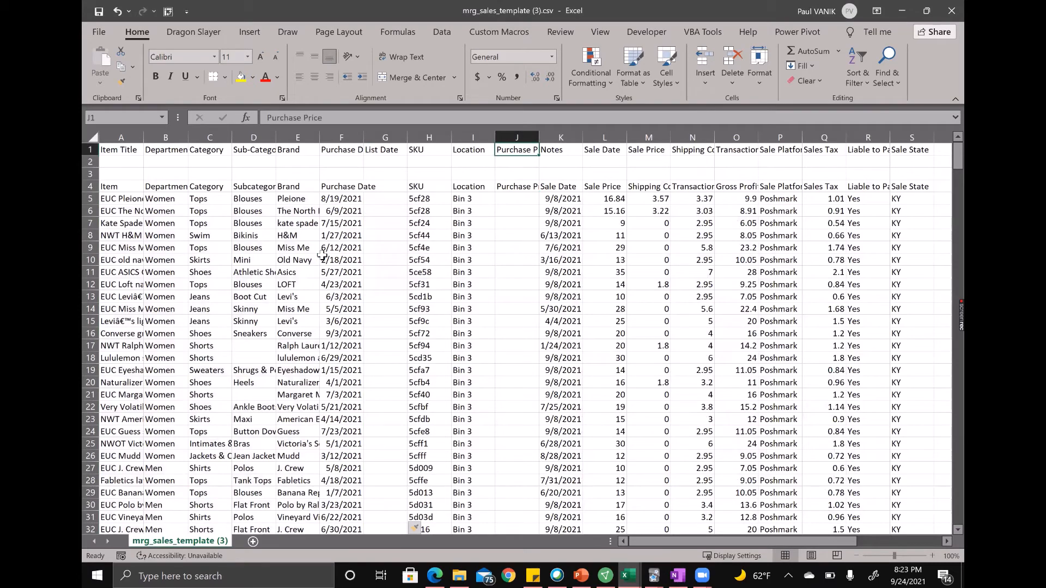
key("ctrl+Down")
key("Right")
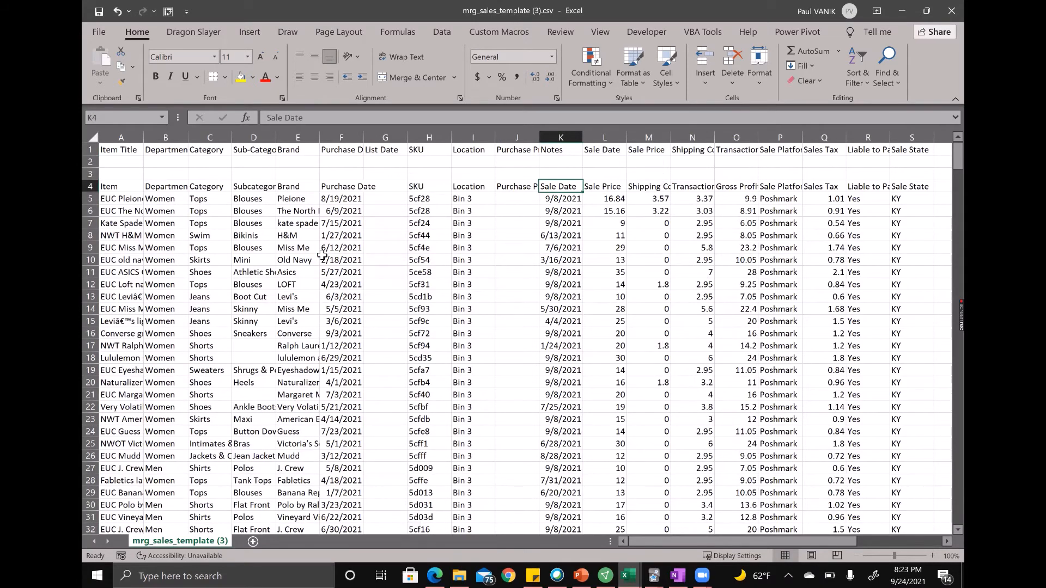
key("ctrl+shift+Down")
key("ctrl+shift+plus")
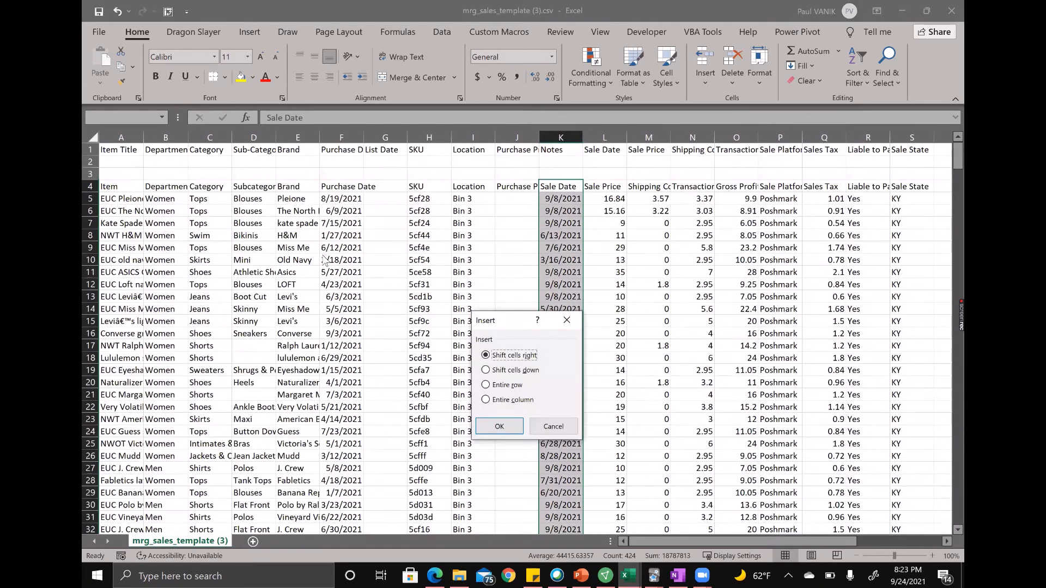
key("Return")
Step: Delete the pasted Gross Profit cells from P4 to the last record, shifting the remaining cells left
key("Right")
key("Right")
key("Right")
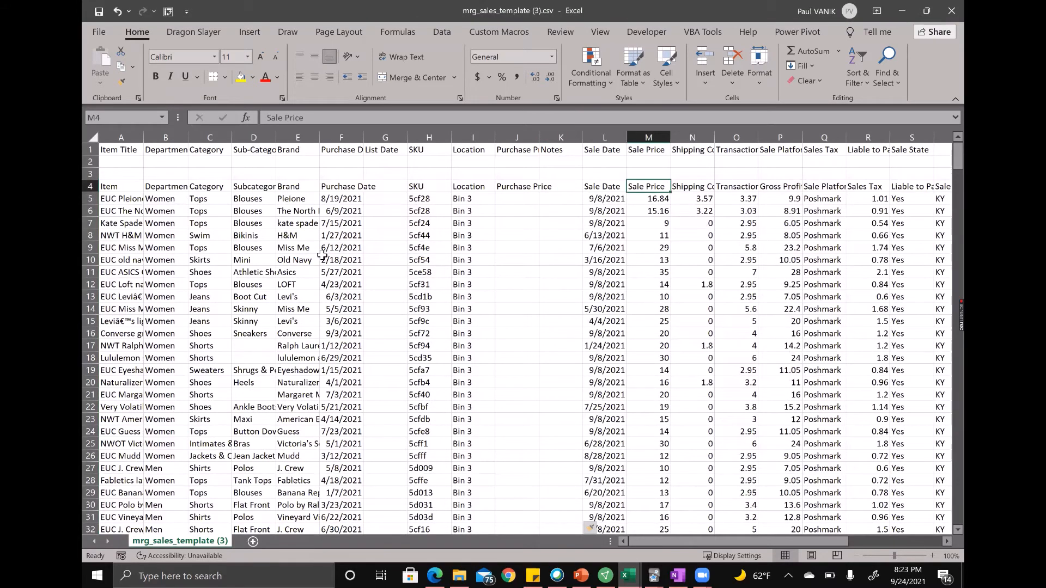
key("Right")
key("Right")
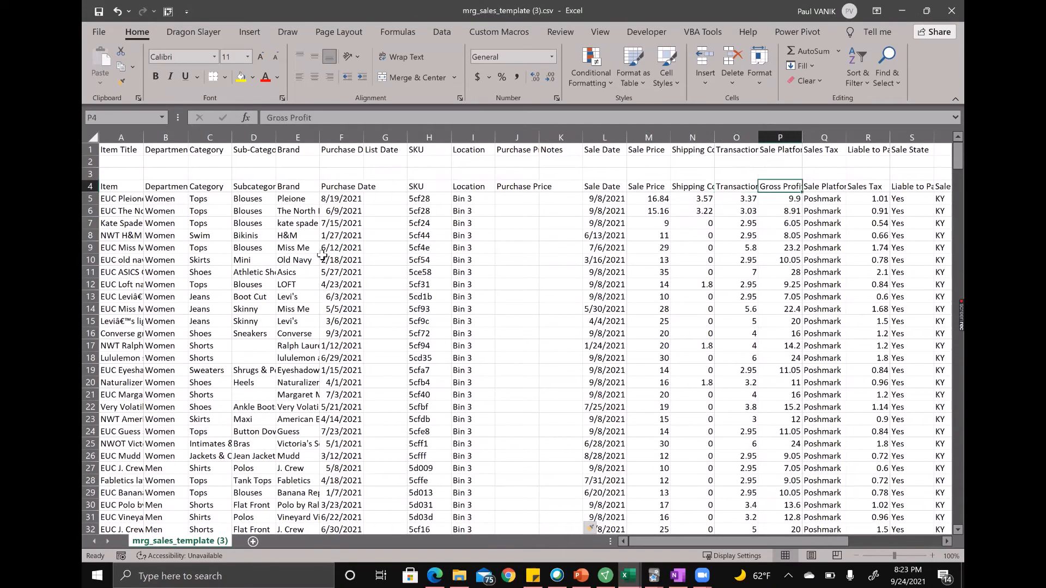
key("ctrl+shift+Down")
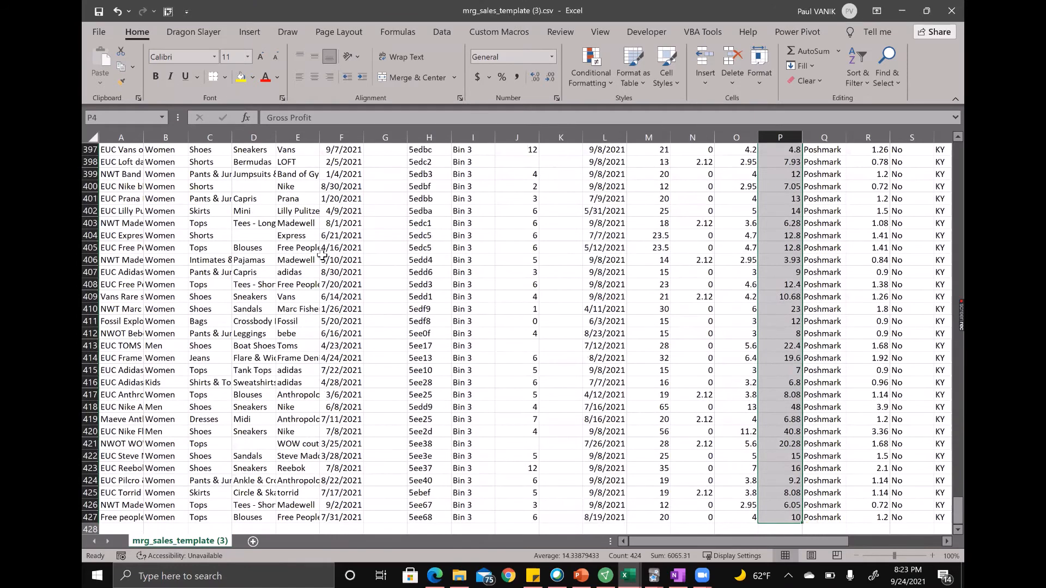
key("ctrl+minus")
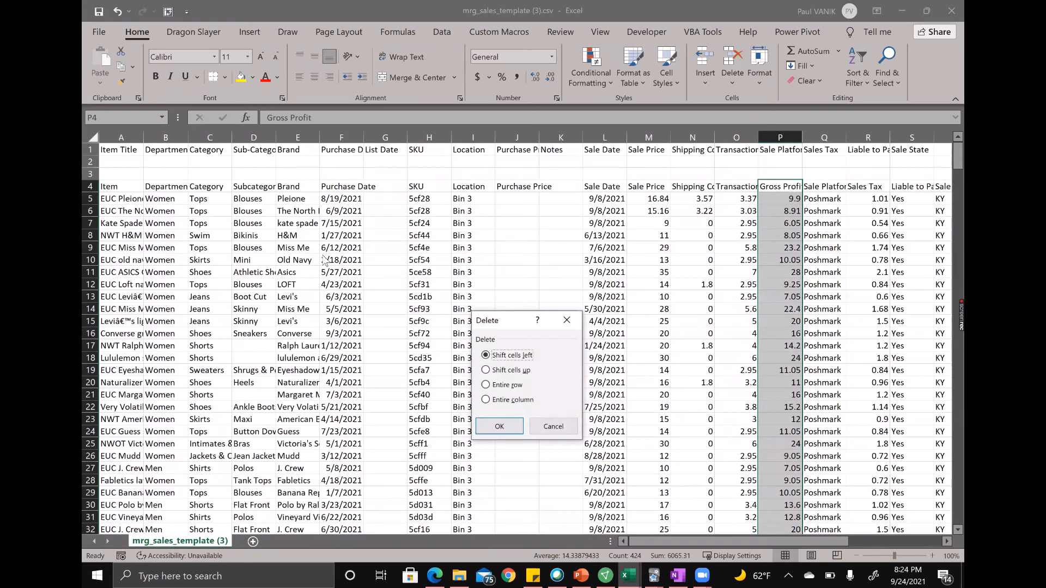
key("Return")
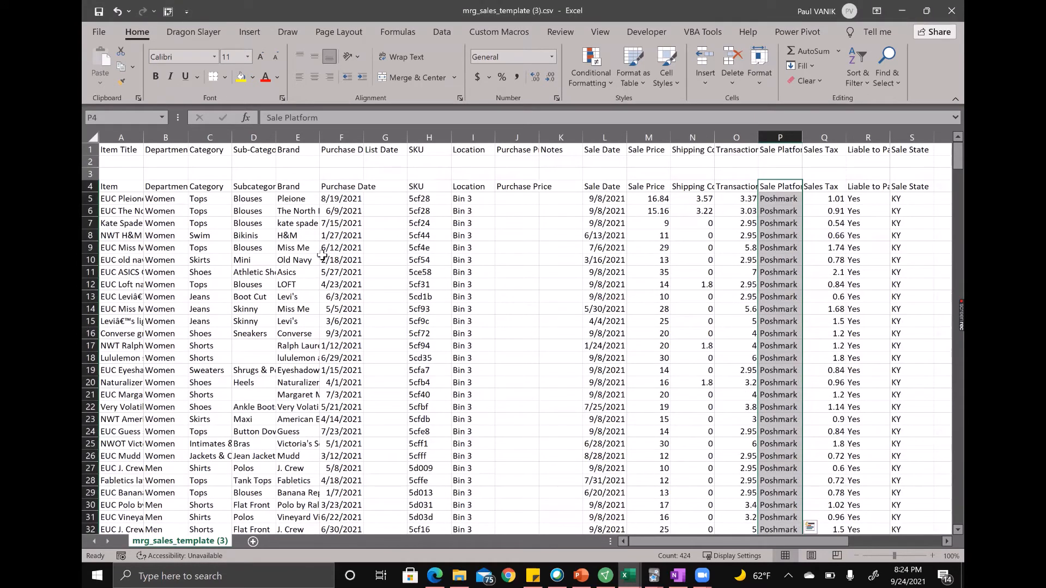
Step: Check that the pasted Sales Tax through Sale State columns line up with the template headers in row 1
key("Right")
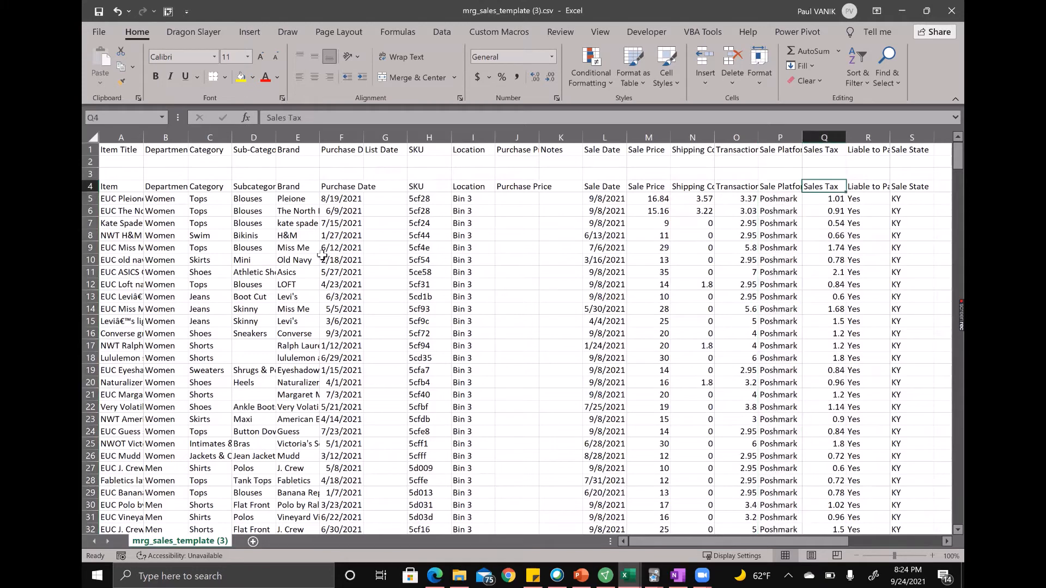
key("Right")
key("Right")
key("Right")
key("Right")
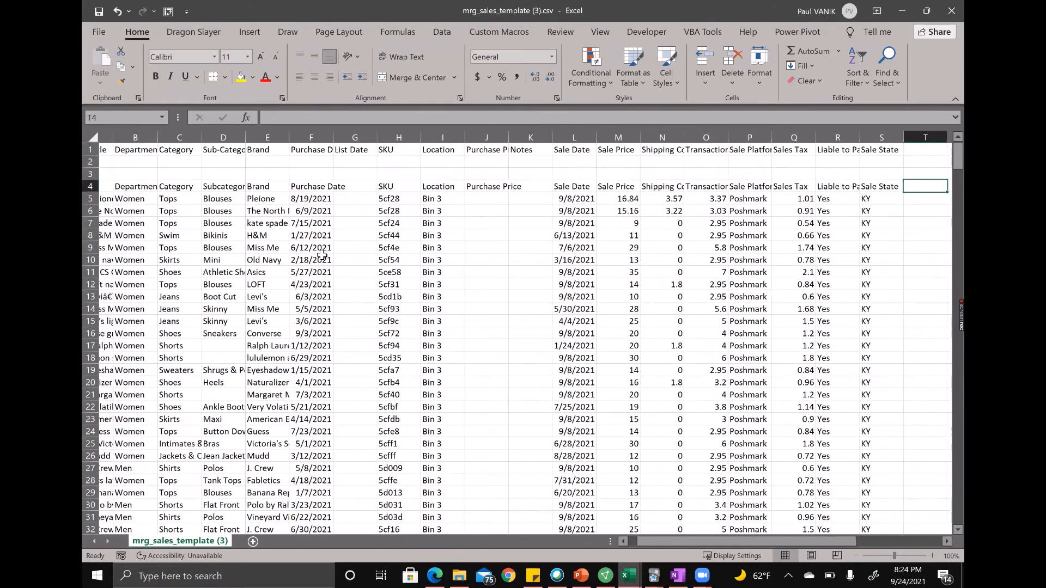
key("Left")
key("Left")
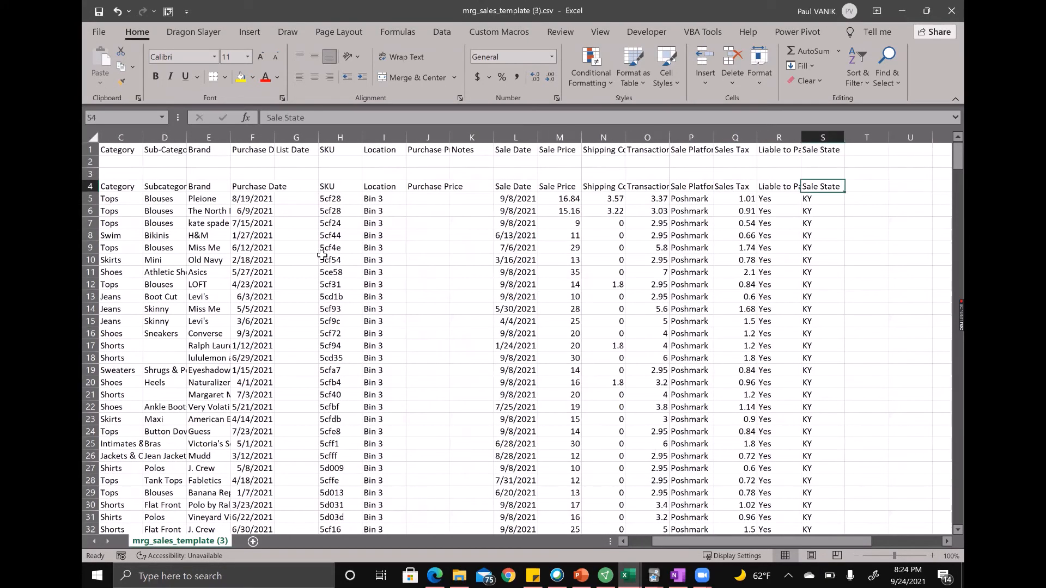
Step: Delete rows 2 to 4, removing the blank rows and the duplicate pasted header row beneath the template headers
key("ctrl+Left")
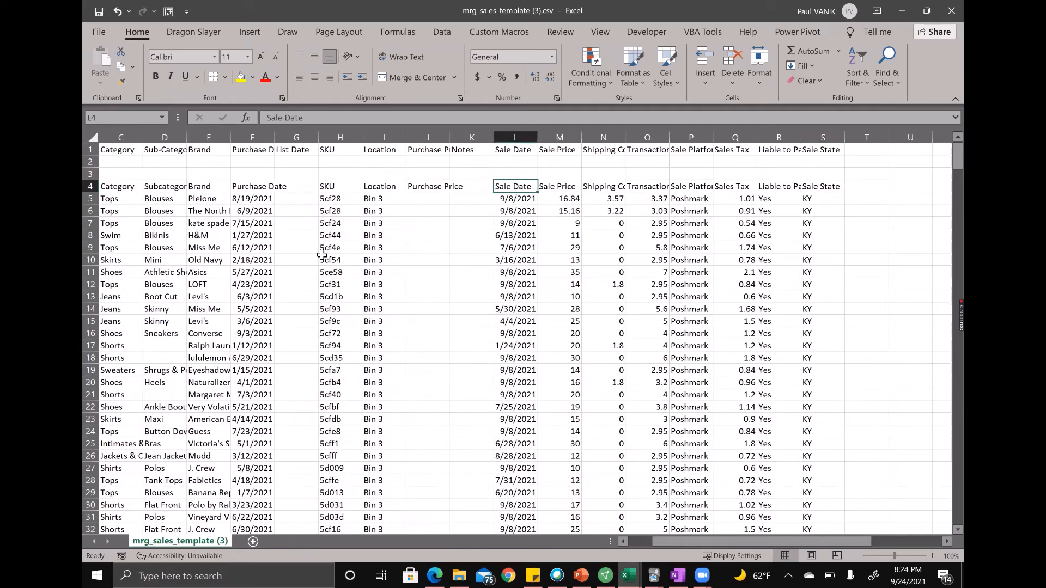
key("ctrl+Left")
key("ctrl+Left")
key("ctrl+Left")
key("ctrl+Left")
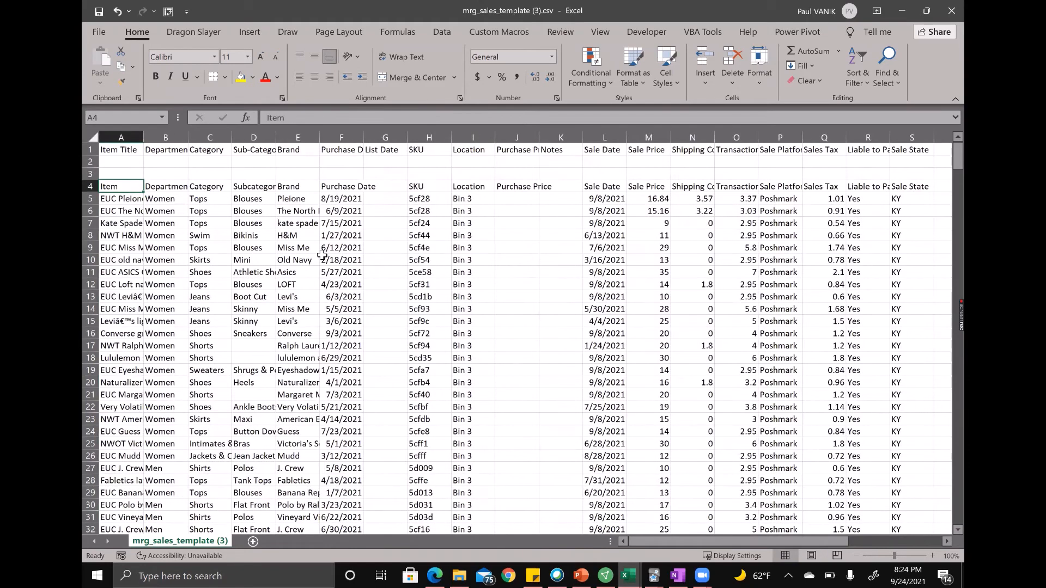
key("shift+Up")
key("shift+Up")
key("shift+space")
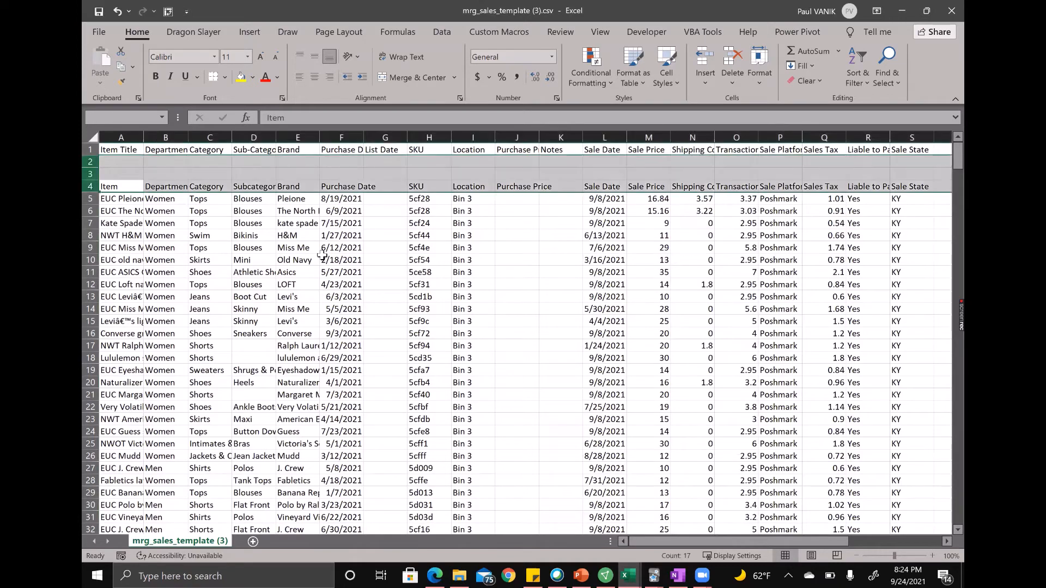
key("ctrl+minus")
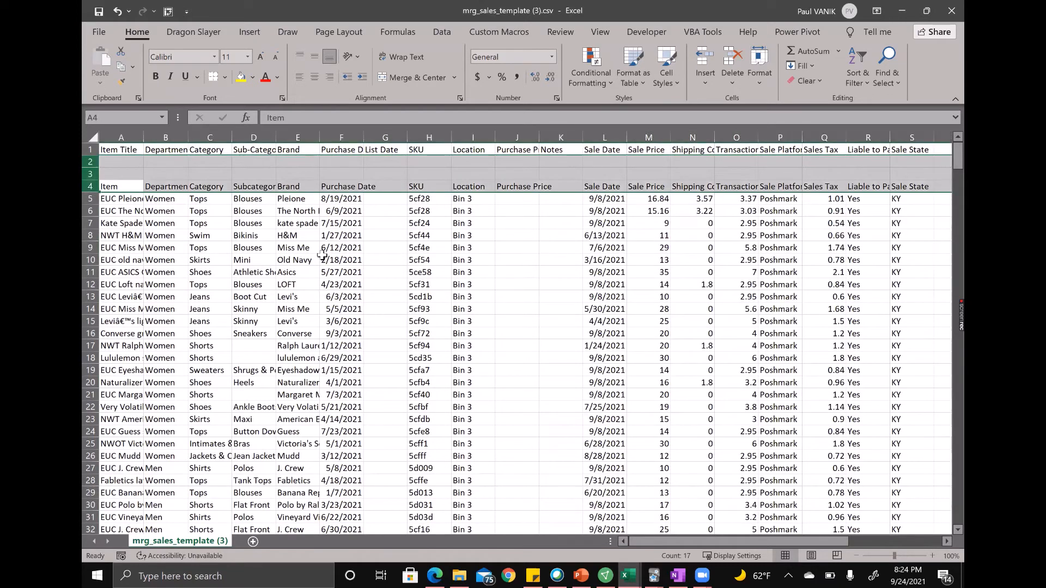
left_click(270, 198)
left_click(265, 148)
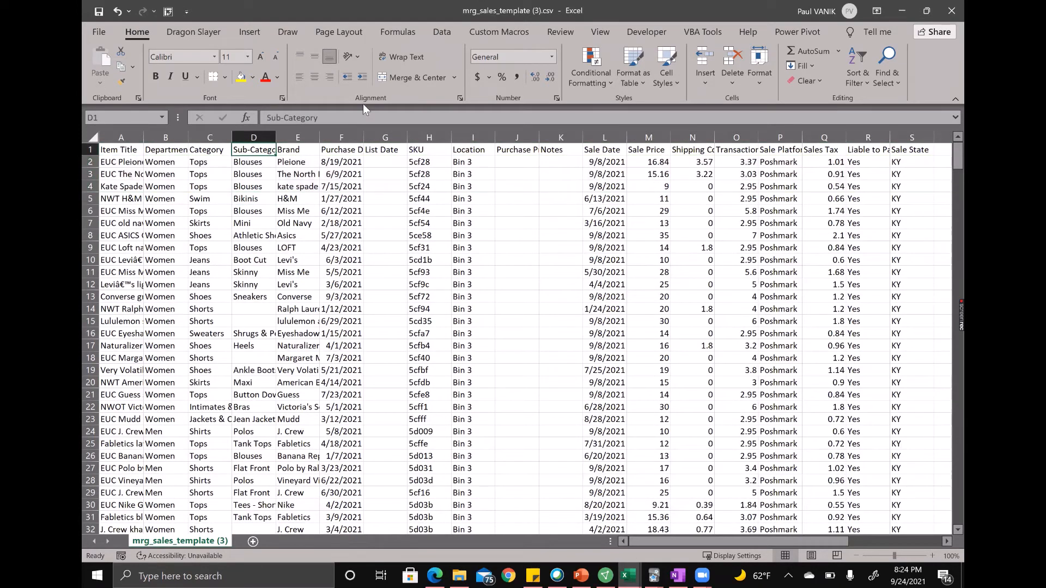
Step: Check the records against the template headers, close mrg_sales_template (3).csv, and dismiss the browser's Upload Sales Report dialog
left_click(542, 226)
scroll(683, 239, "right", 2)
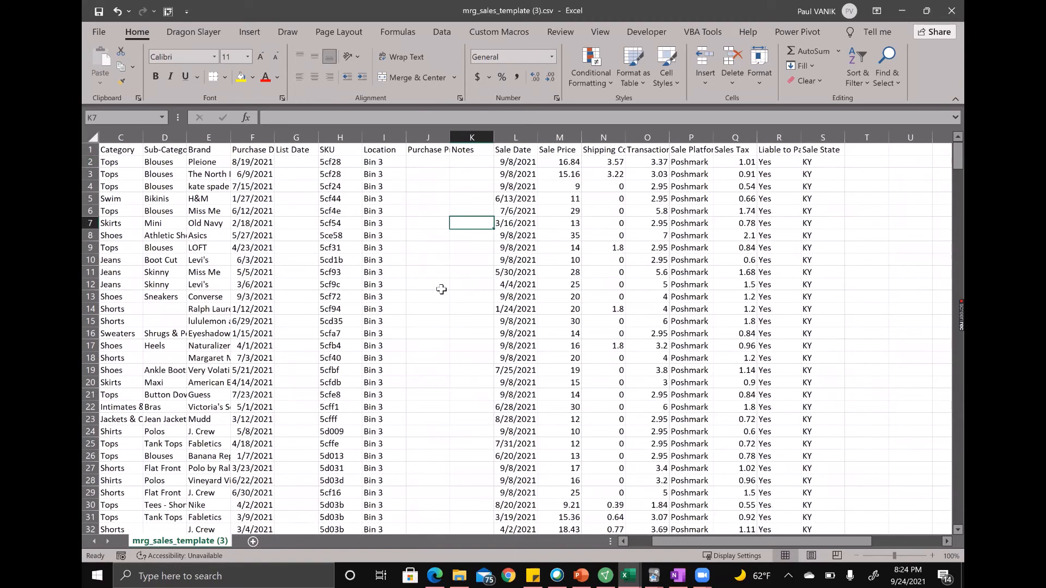
scroll(436, 288, "left", 1)
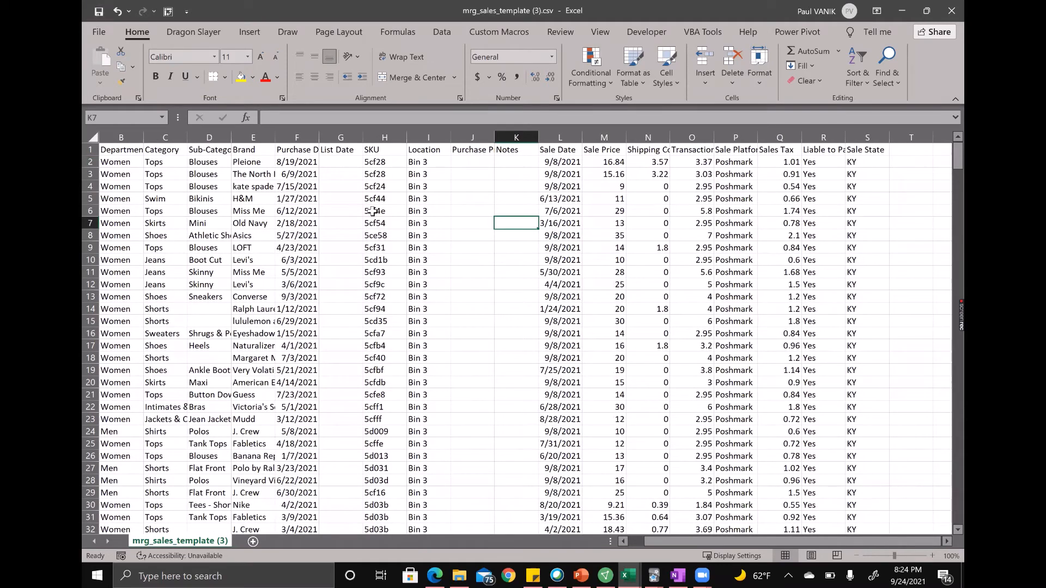
left_click(948, 9)
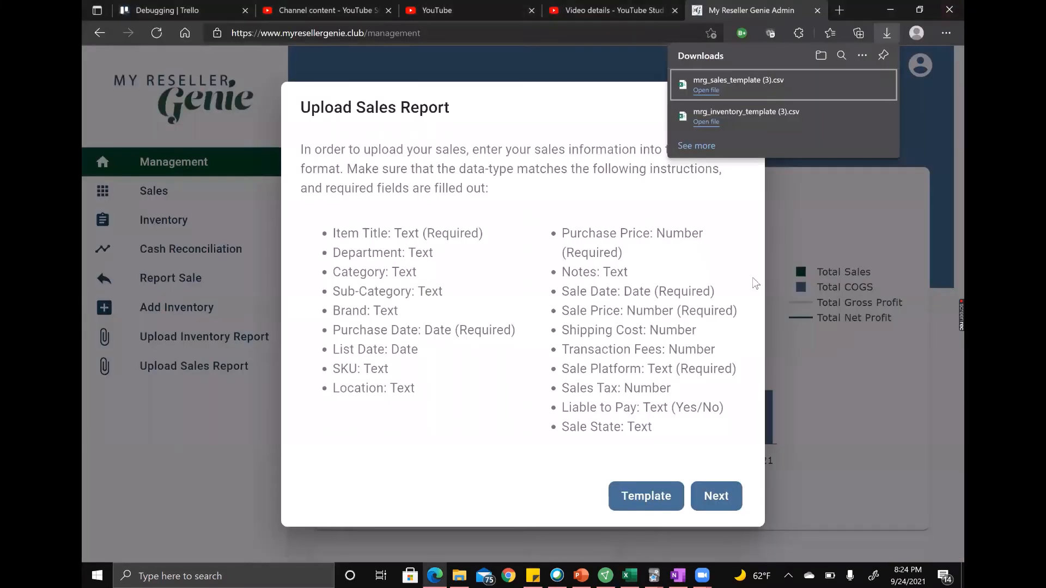
left_click(848, 448)
left_click(802, 416)
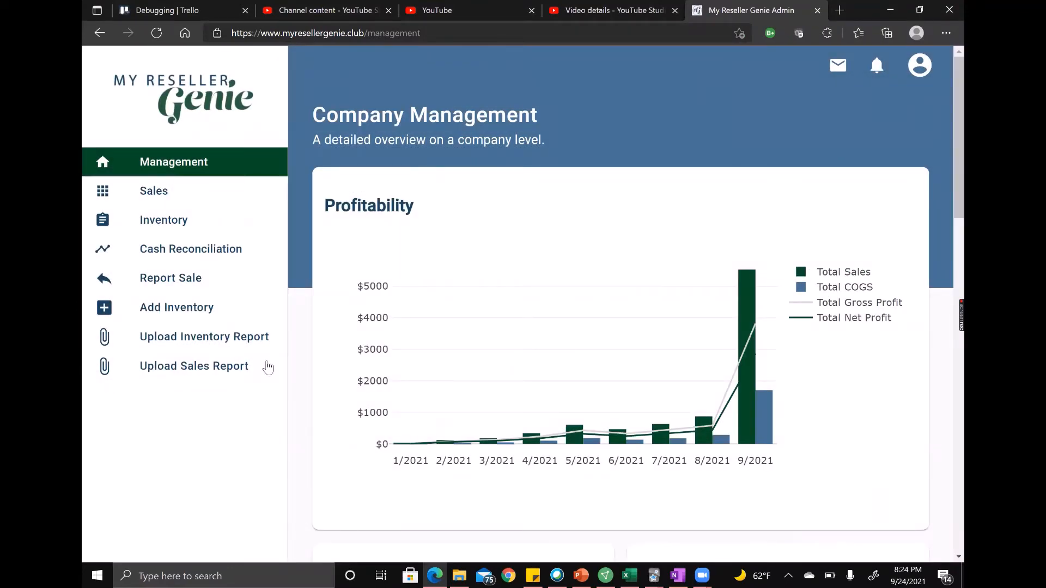
Step: Select mrg_inventory_template (3).csv from Downloads for the Upload Inventory Report, and close the dialog without uploading
left_click(243, 347)
scroll(534, 390, "down", 1)
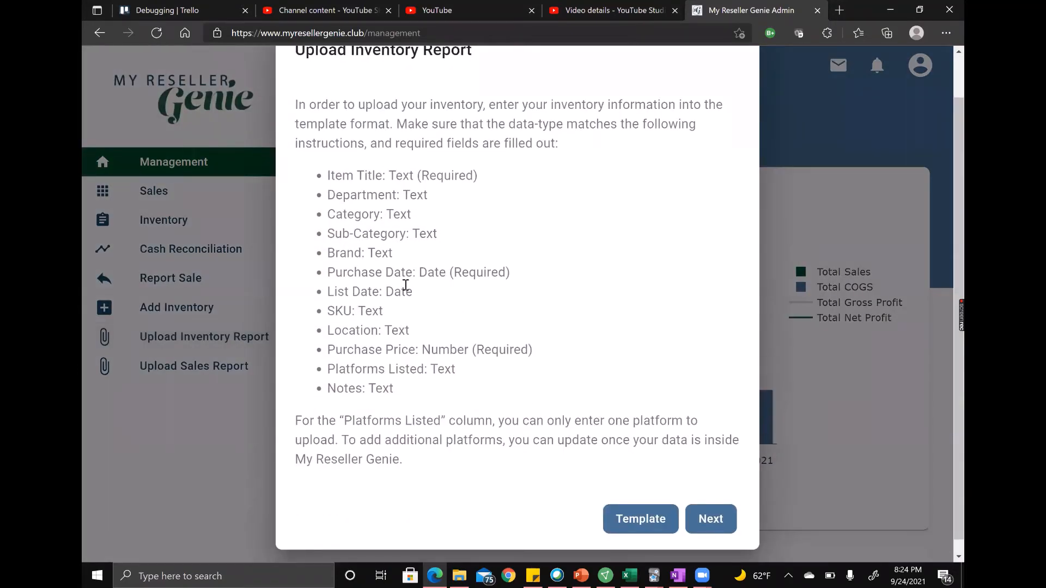
left_click(721, 524)
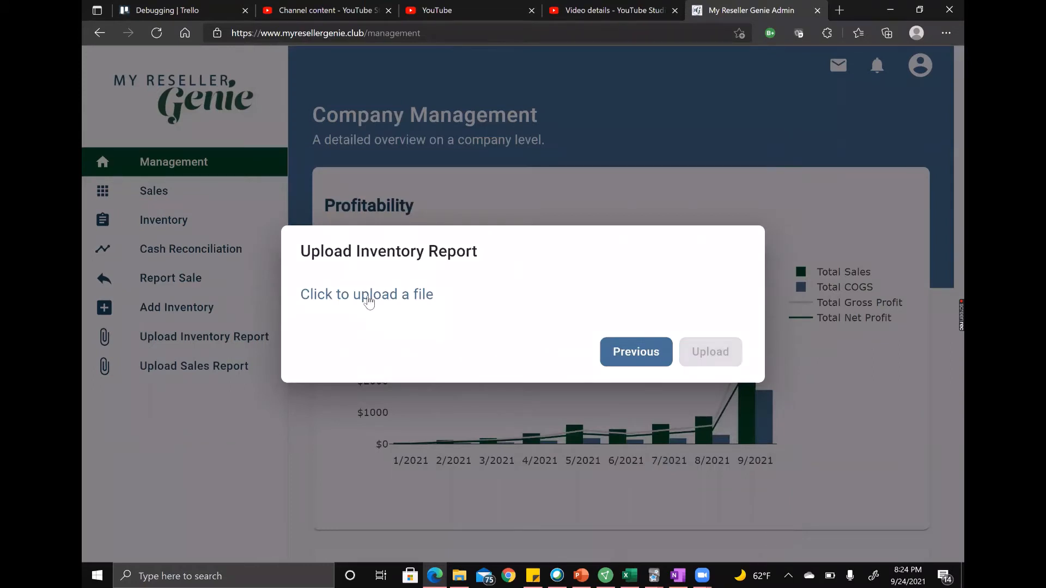
left_click(368, 296)
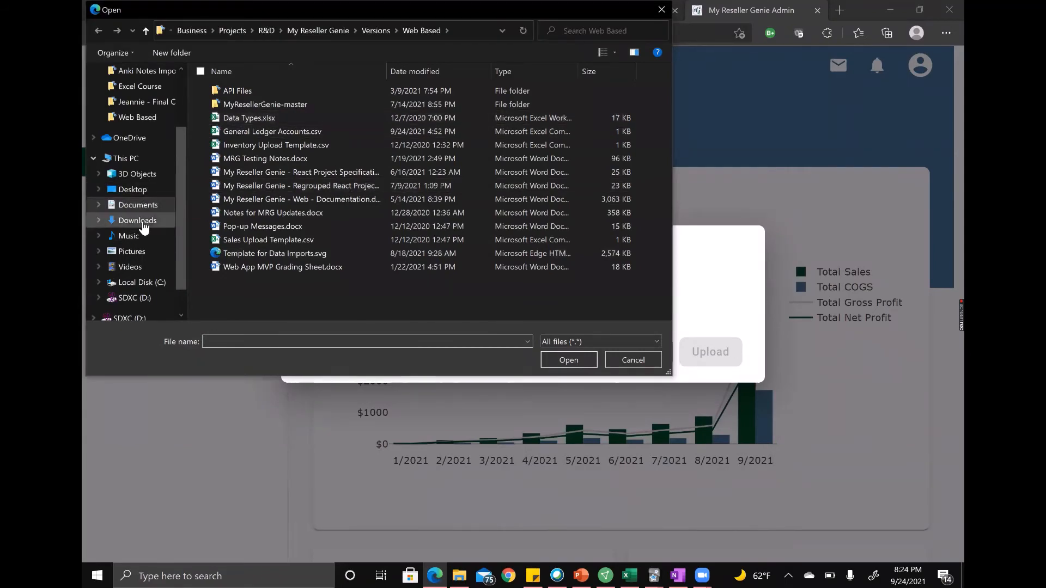
left_click(144, 224)
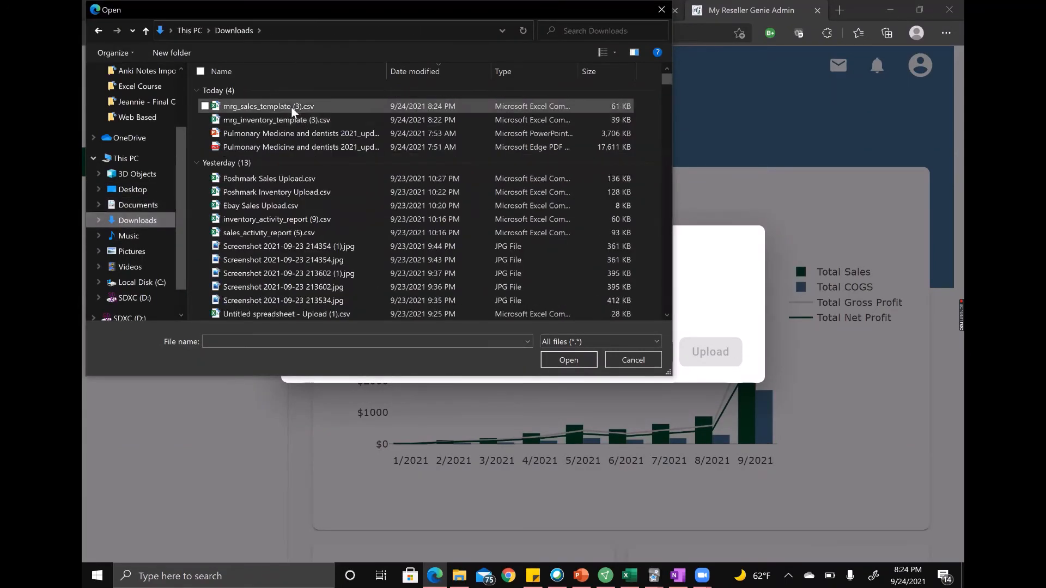
left_click(292, 107)
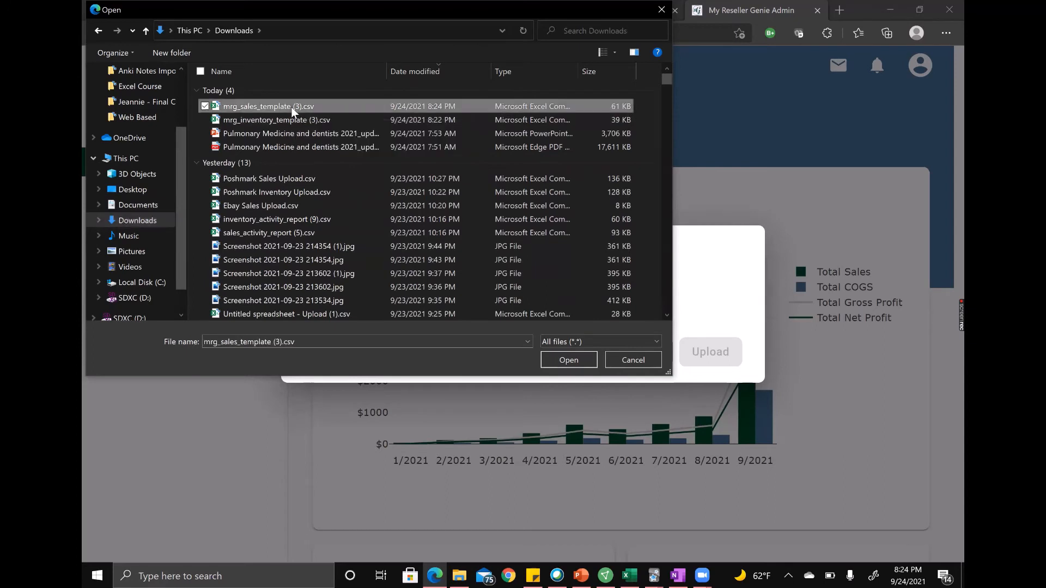
left_click(293, 116)
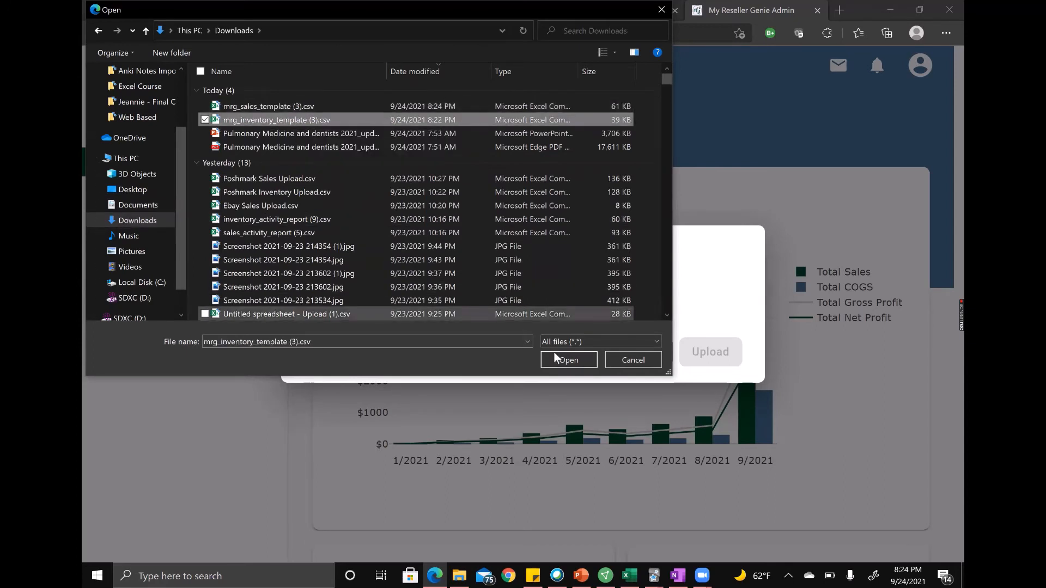
left_click(575, 366)
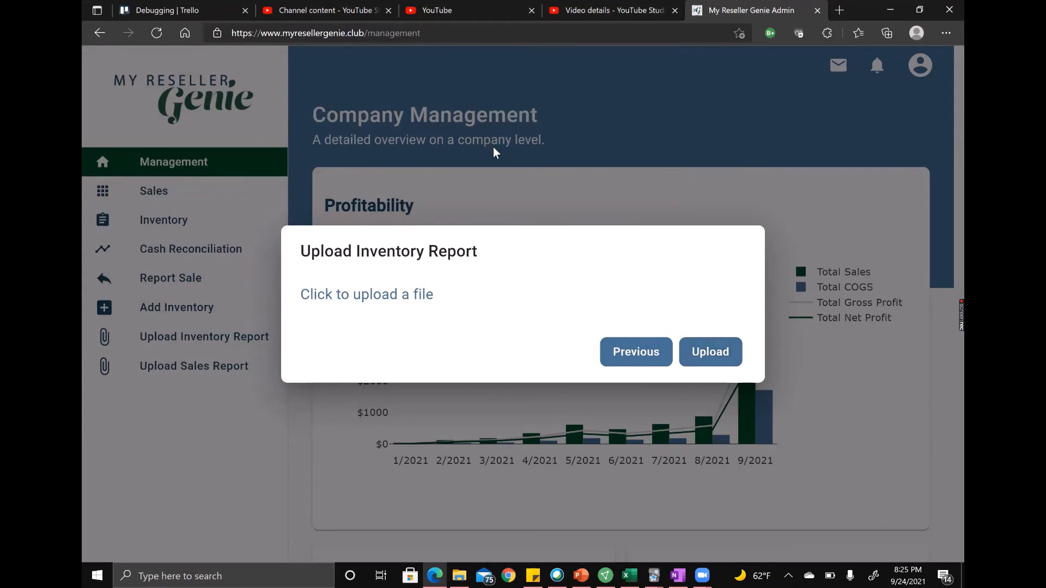
left_click(443, 175)
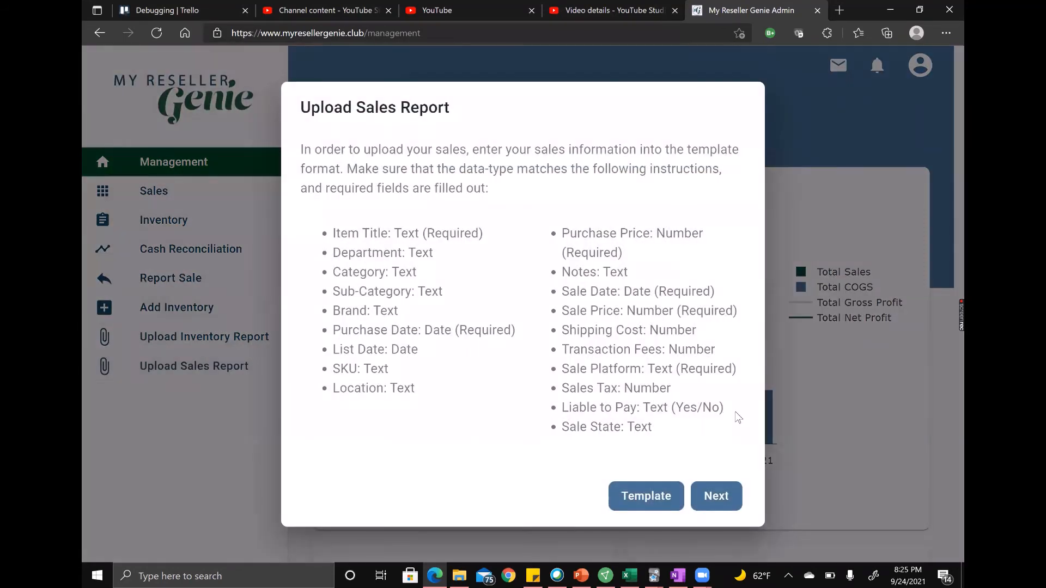
Step: View the file selection stage of the Upload Sales Report and close the dialog without uploading
left_click(715, 492)
left_click(875, 347)
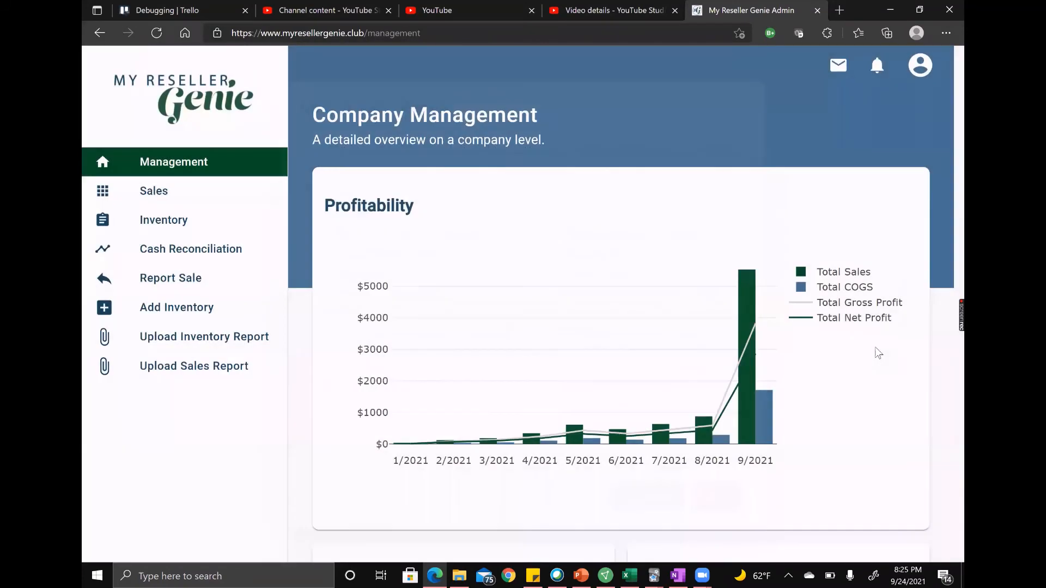